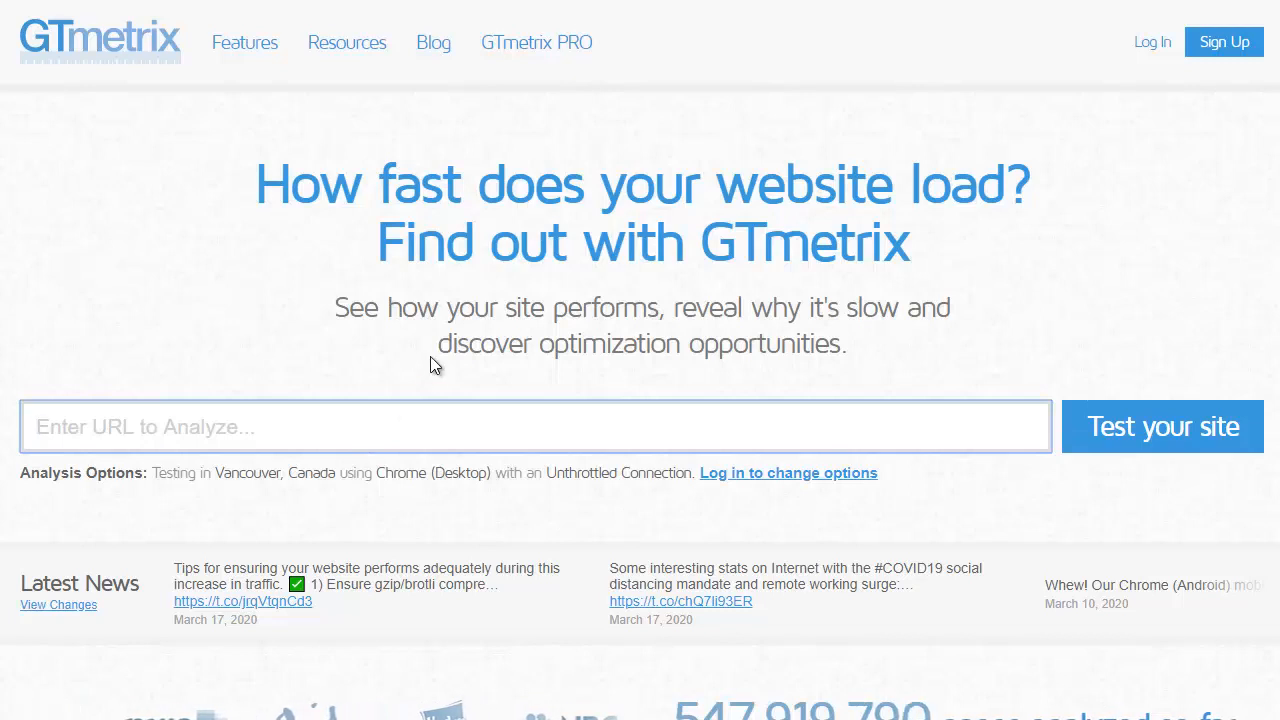
# Run a speed test of etrades.net in GTmetrix, then run one in Pingdom from North America - USA - Washington D.C.
pyautogui.write('etrades.net')
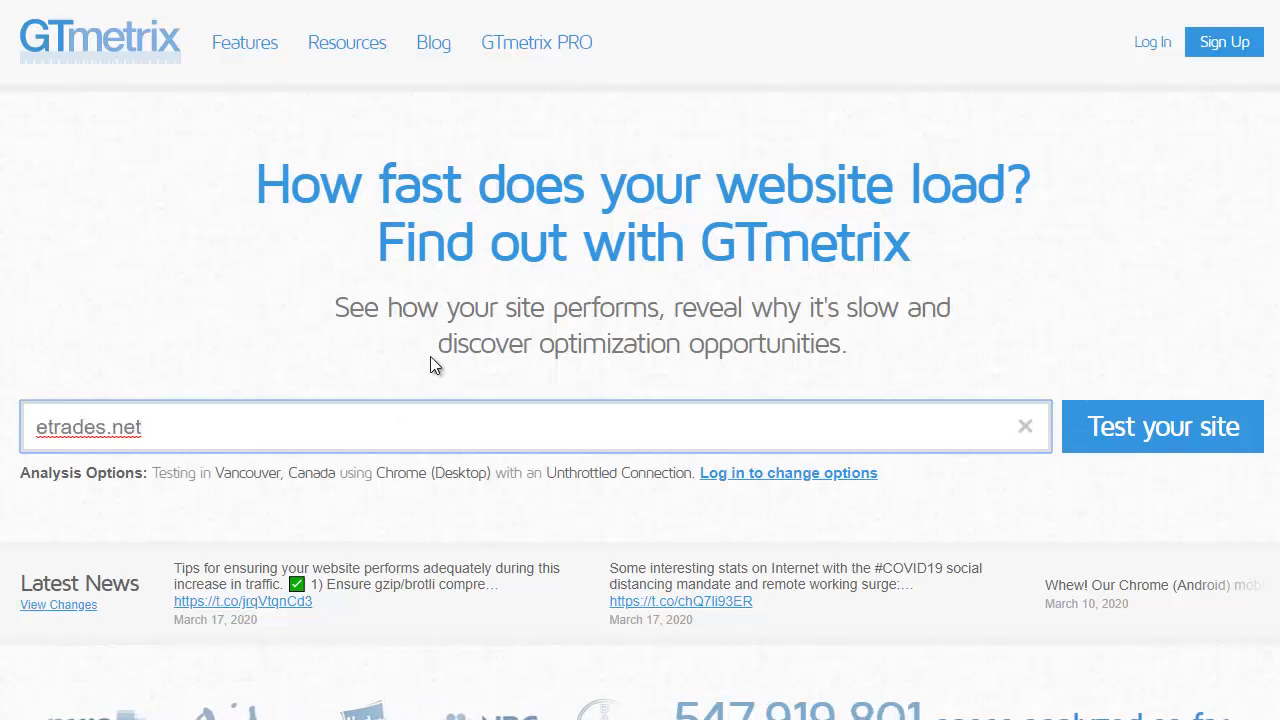
pyautogui.click(1188, 455)
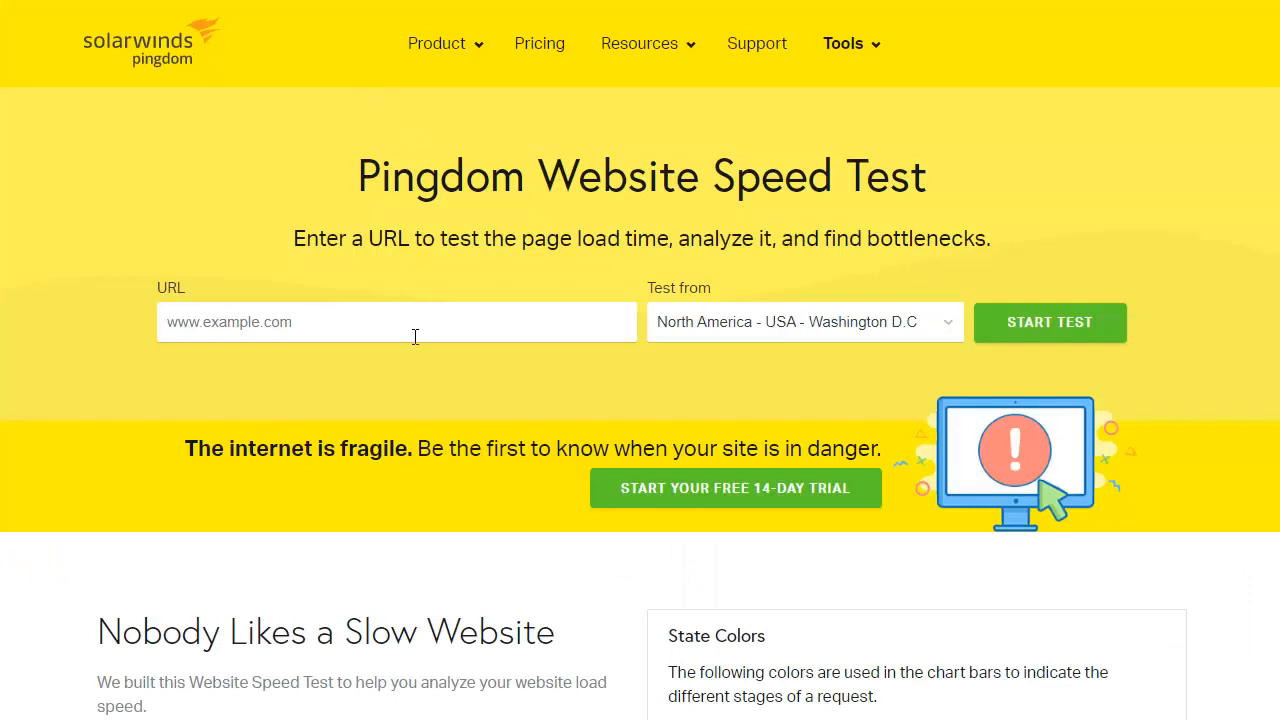
pyautogui.write('etrades.net')
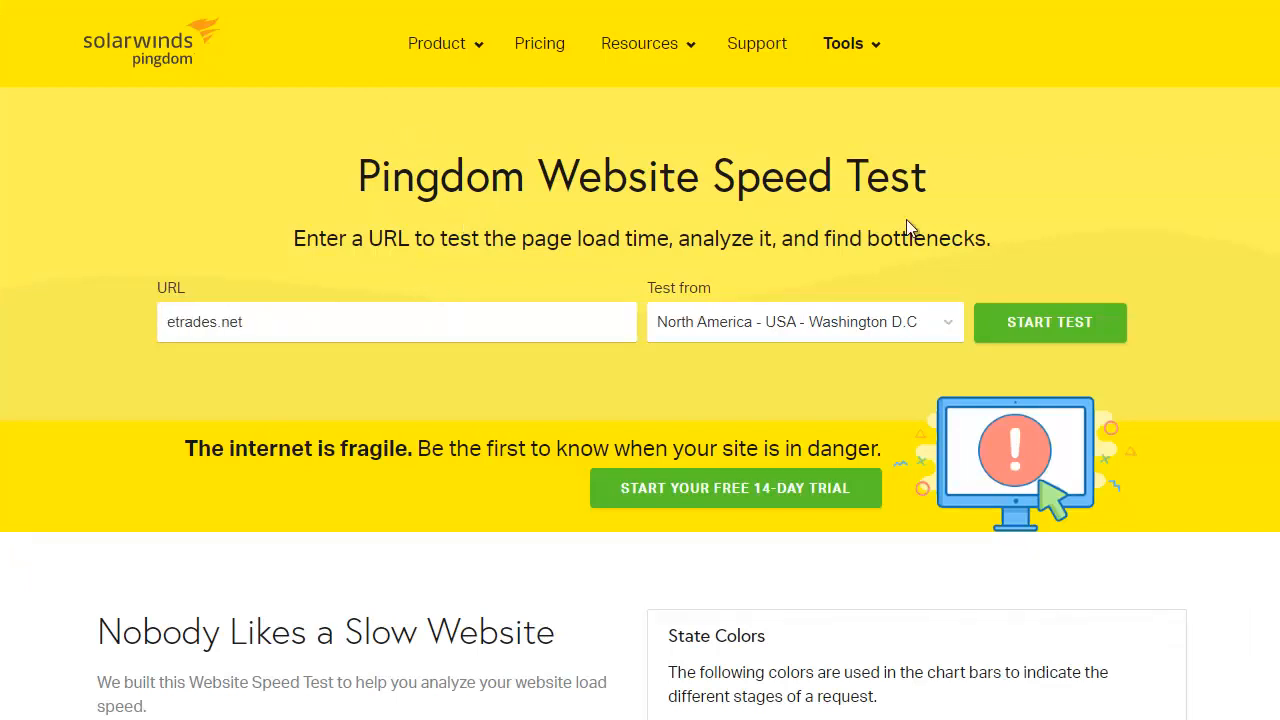
pyautogui.click(1075, 322)
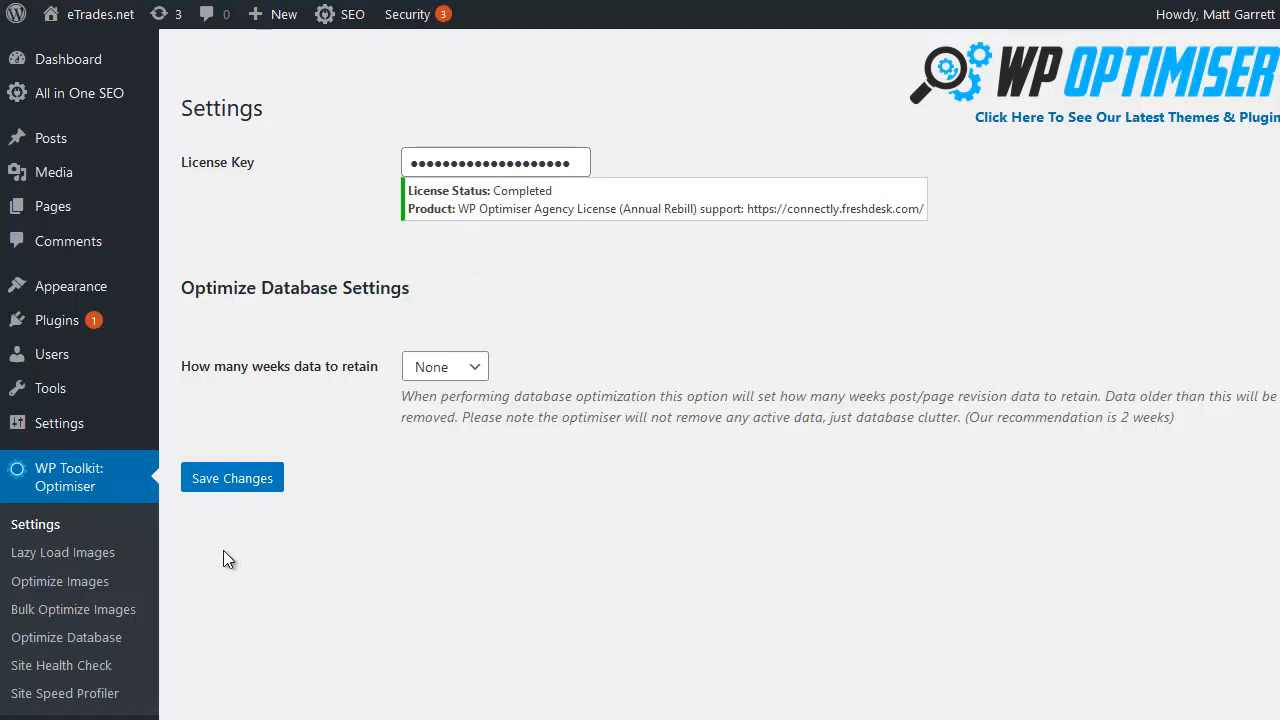
# In the etrades.net WordPress admin, open the optimiser's Lazy Load Images, Optimize Images and Bulk Optimize Images pages in separate new tabs.
pyautogui.rightClick(101, 563)
pyautogui.click(209, 284)
pyautogui.rightClick(85, 580)
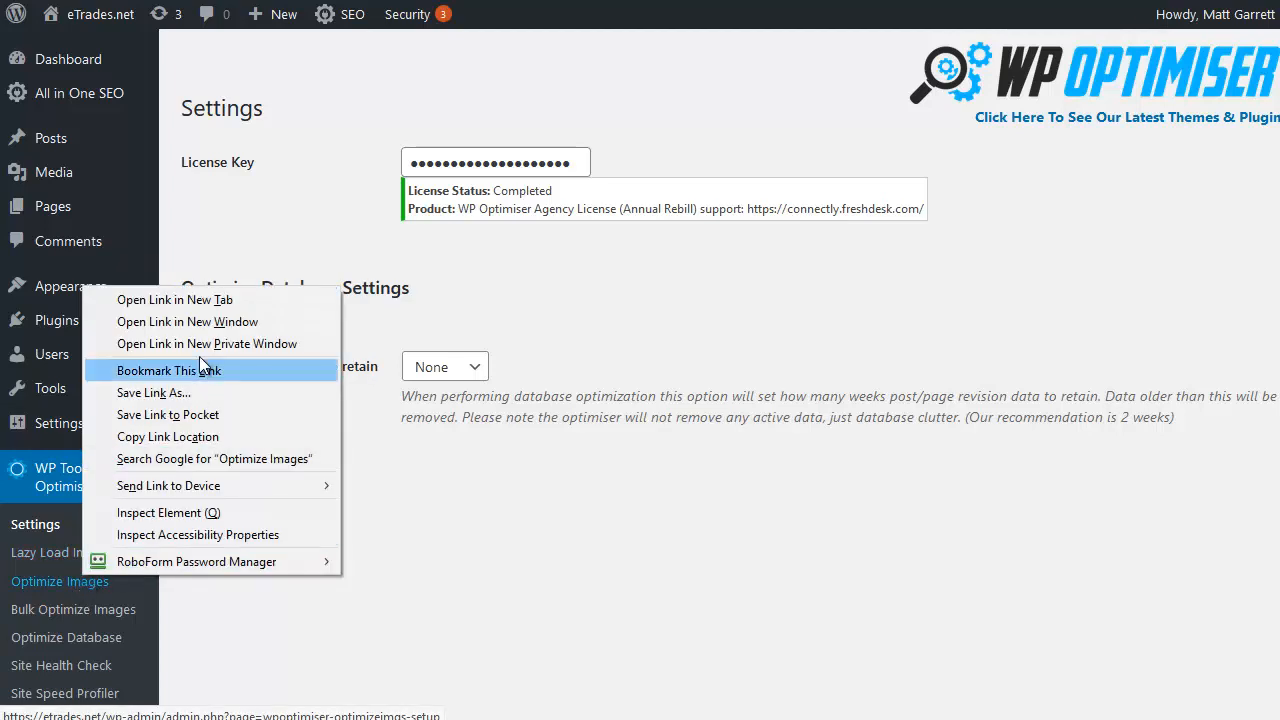
pyautogui.click(201, 300)
pyautogui.rightClick(106, 606)
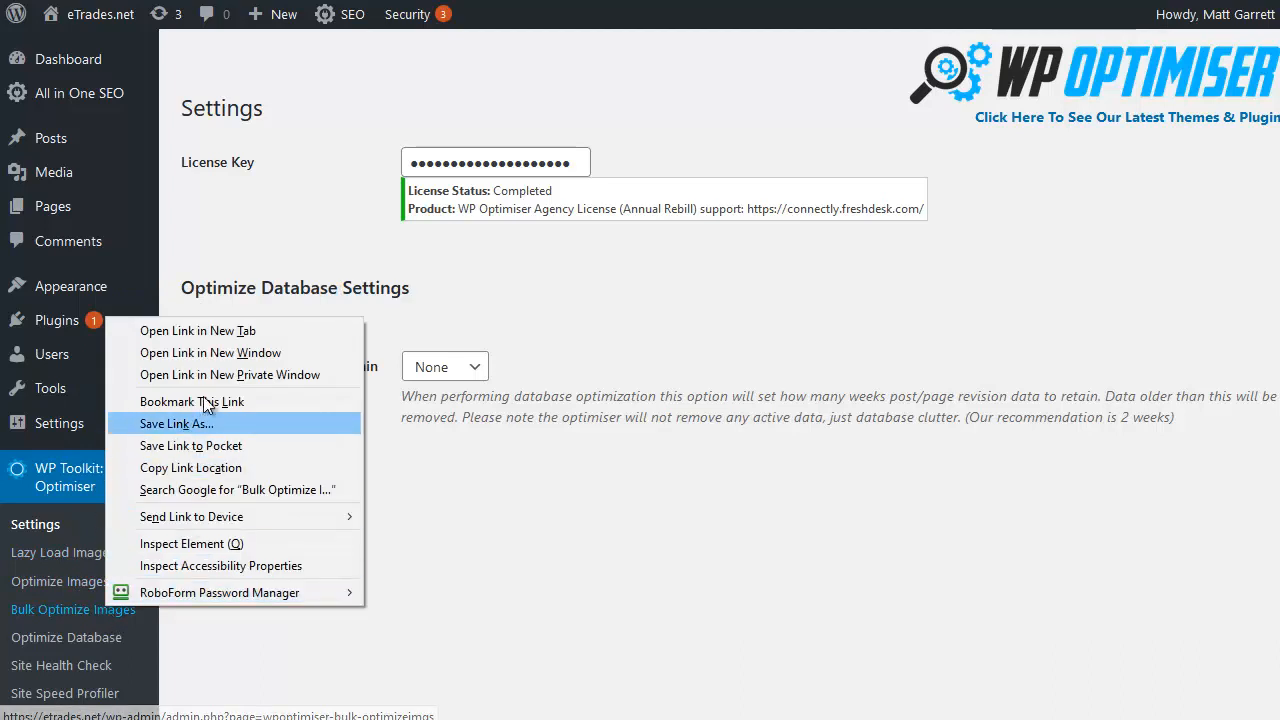
pyautogui.click(213, 329)
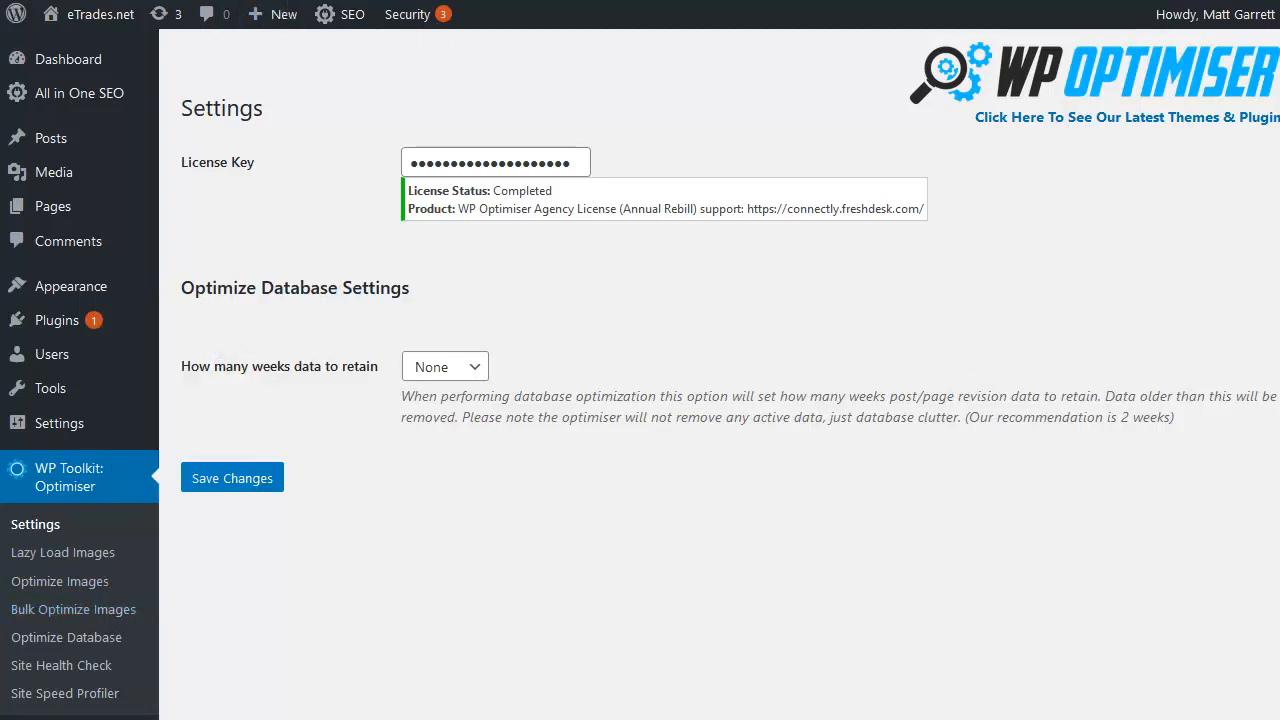
# Activate Lazy Load Images on the etrades.net site and save the changes.
pyautogui.click(330, 2)
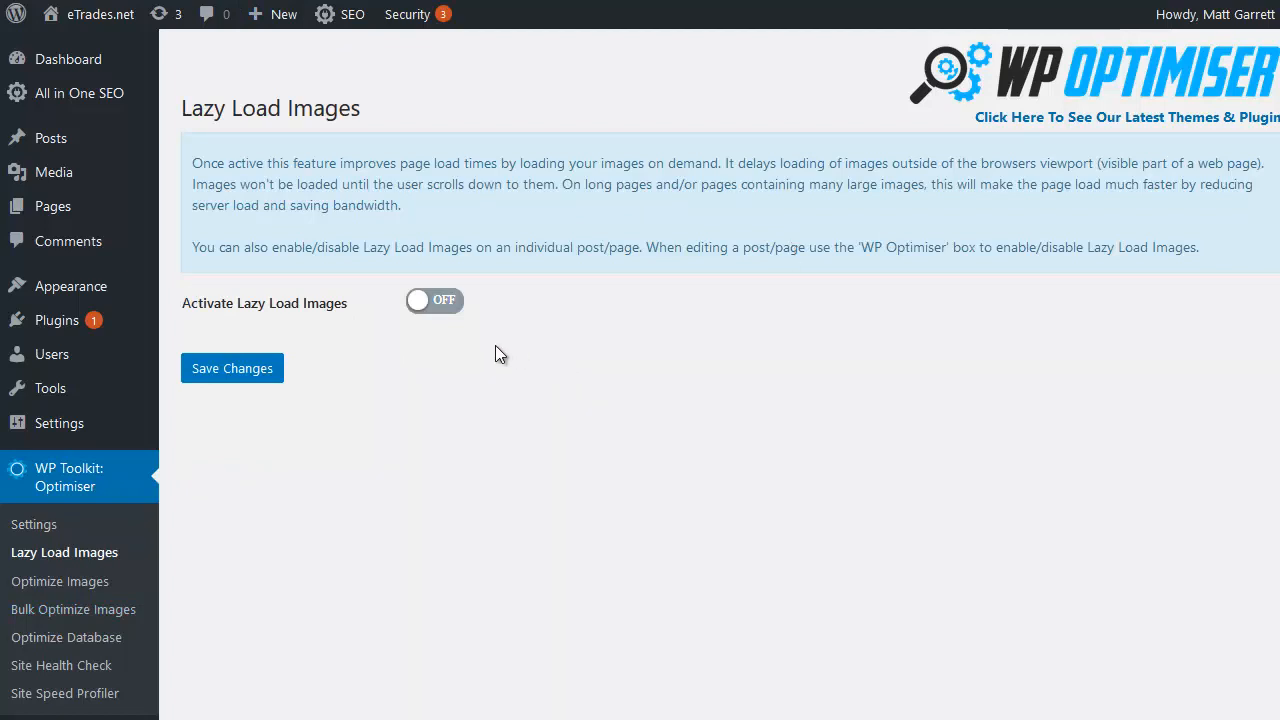
pyautogui.click(452, 310)
pyautogui.click(236, 378)
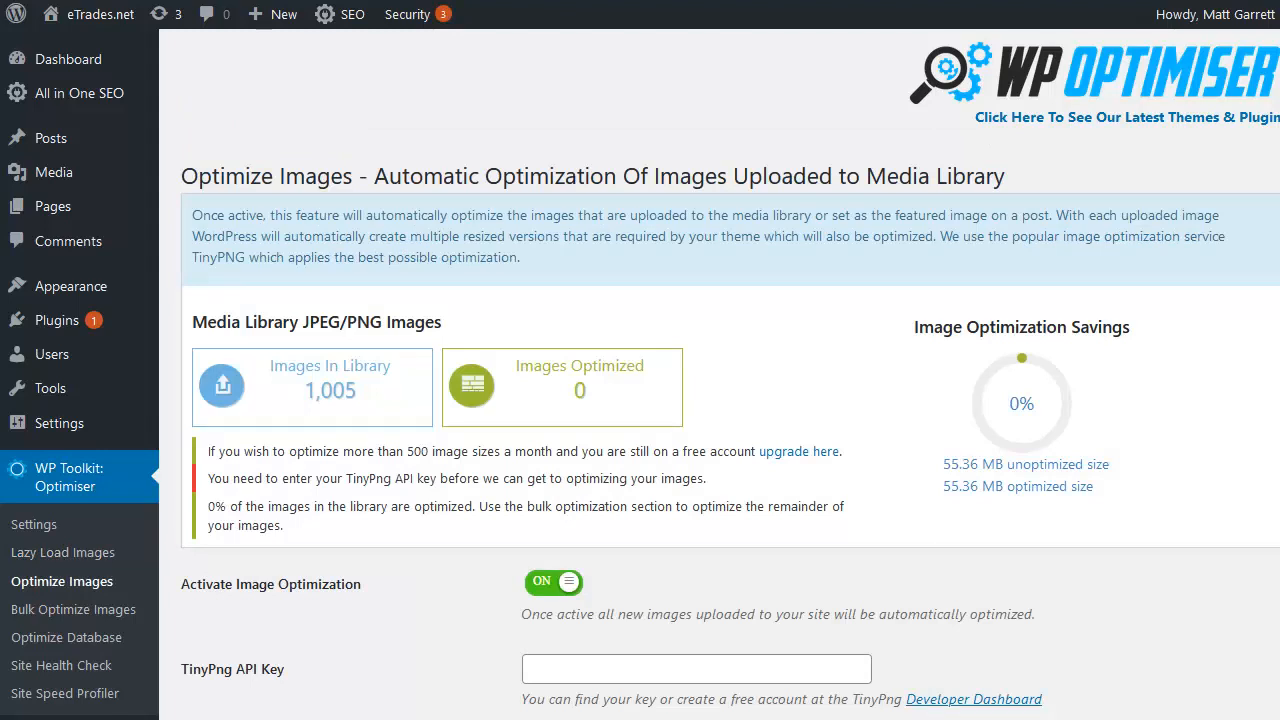
# Paste the TinyPNG API key into the Optimize Images settings and save the changes.
pyautogui.scroll(-1, 640, 372)
pyautogui.scroll(-2, 640, 372)
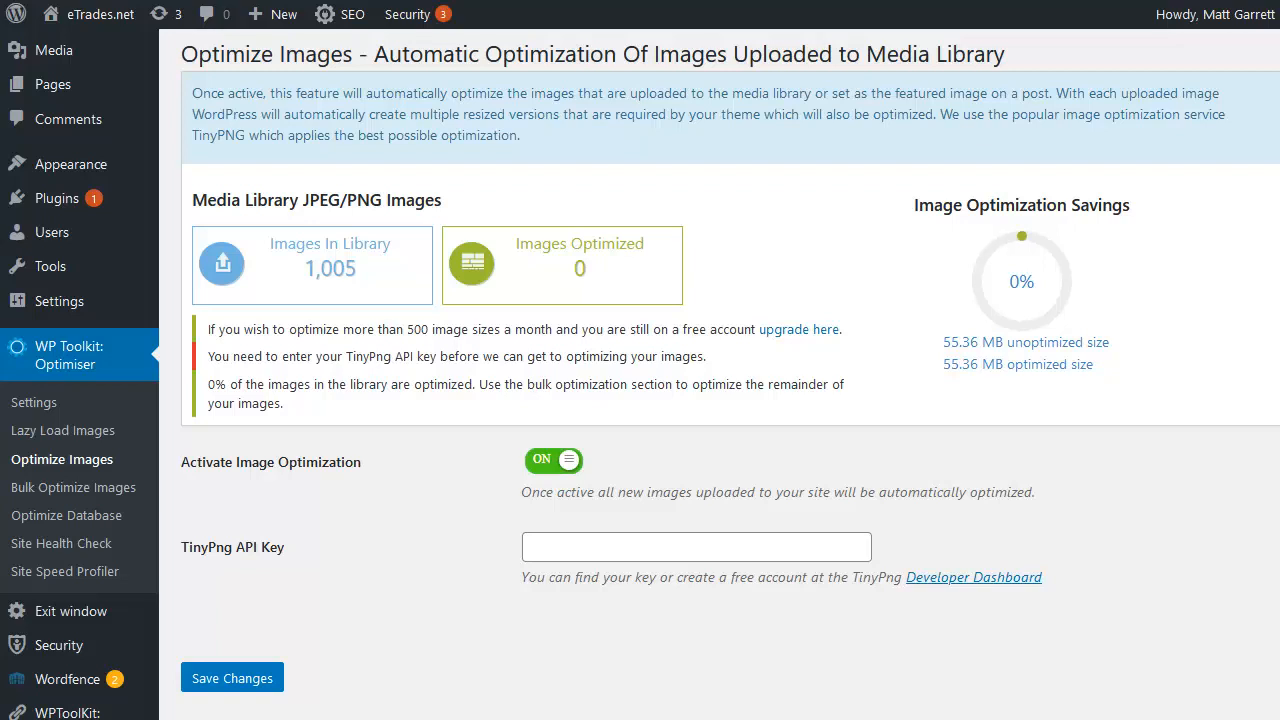
pyautogui.click(760, 547)
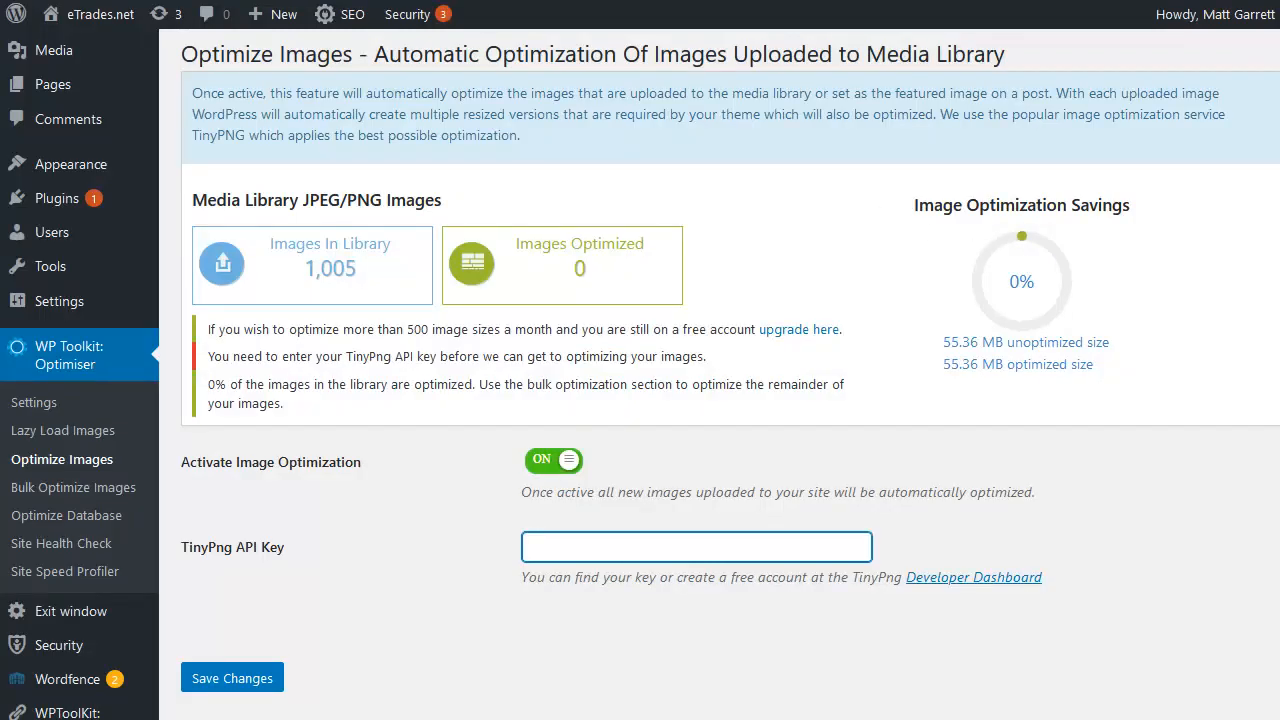
pyautogui.click(1143, 506)
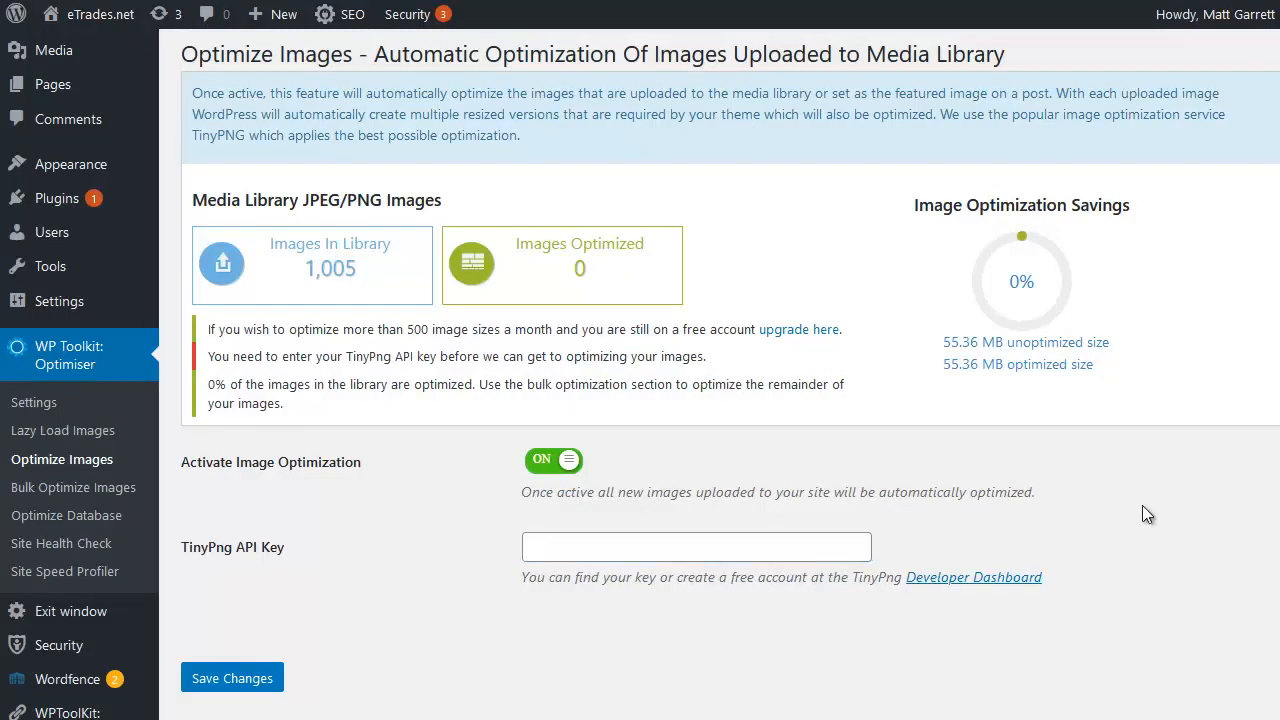
pyautogui.click(677, 553)
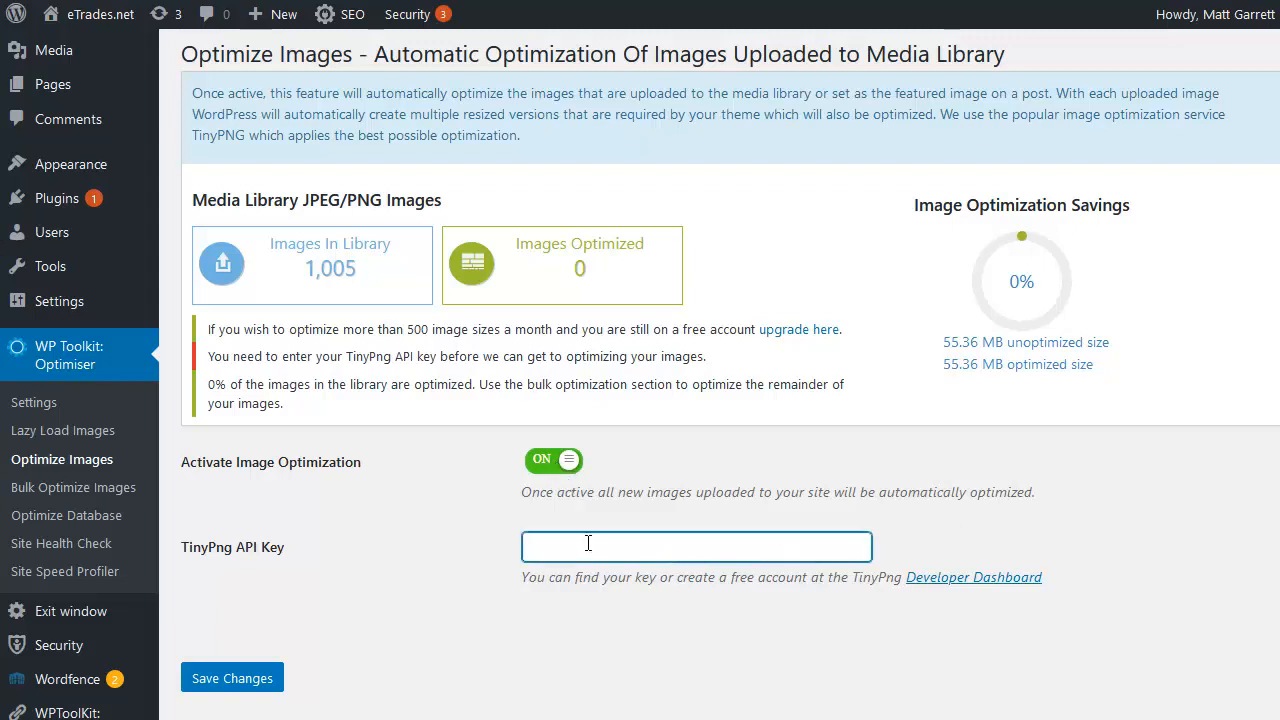
pyautogui.hotkey('ctrl', 'v')
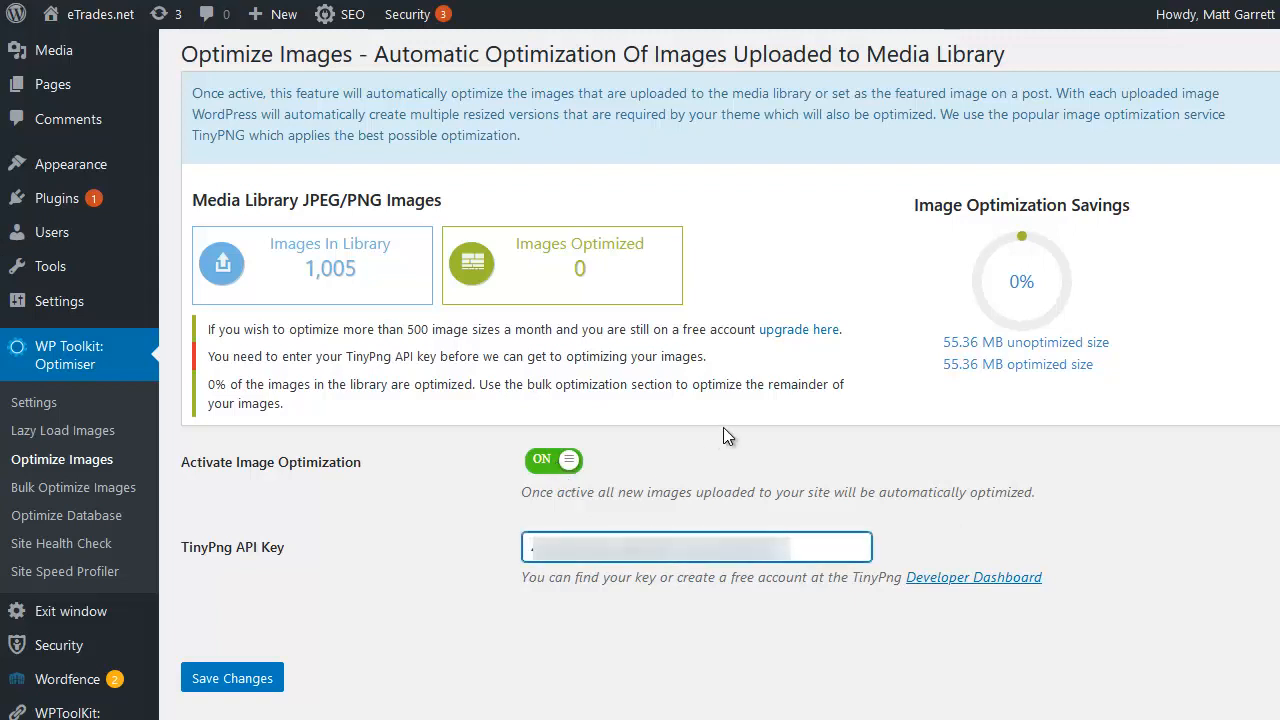
pyautogui.click(250, 686)
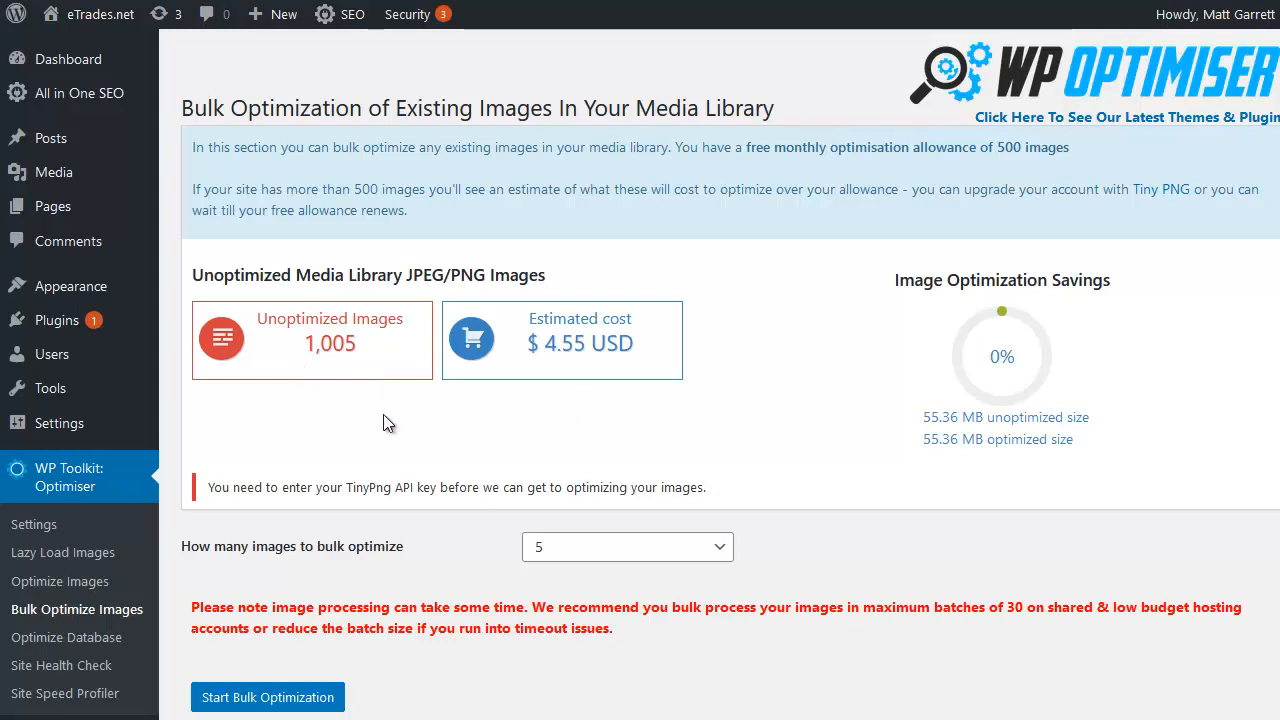
# Set the number of images to bulk optimize to 20 and start the bulk optimization.
pyautogui.click(719, 549)
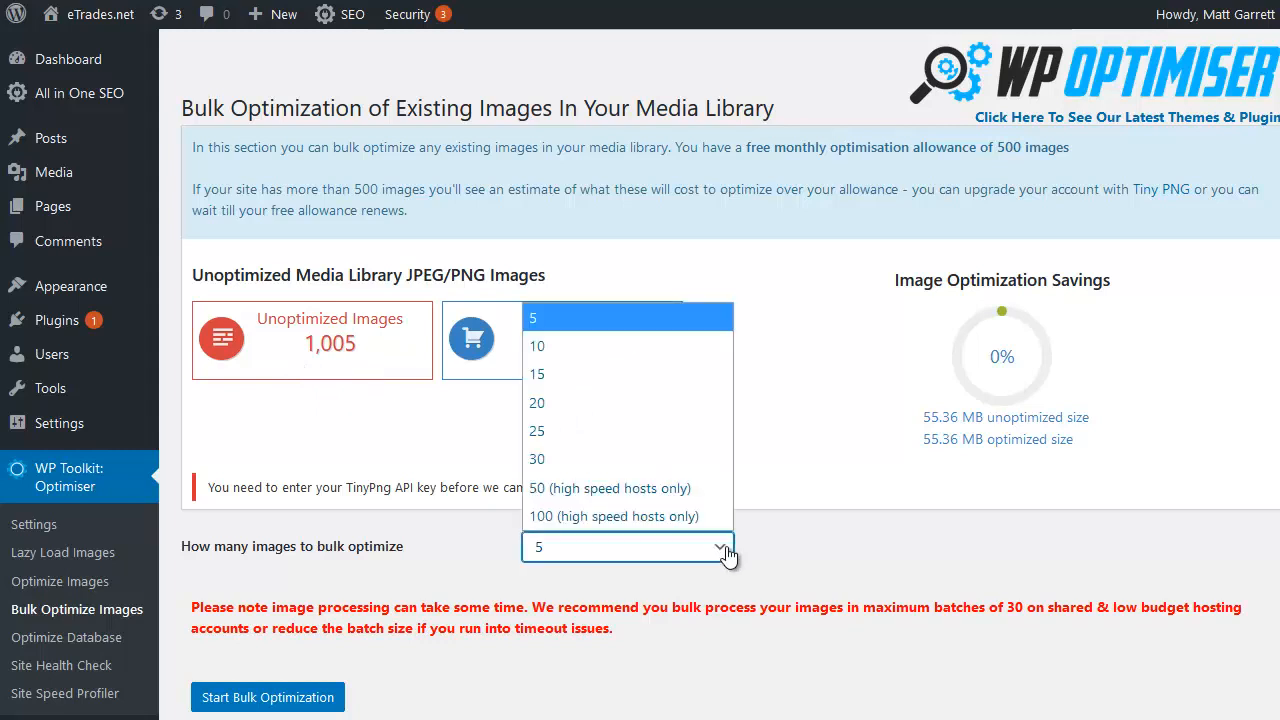
pyautogui.click(617, 405)
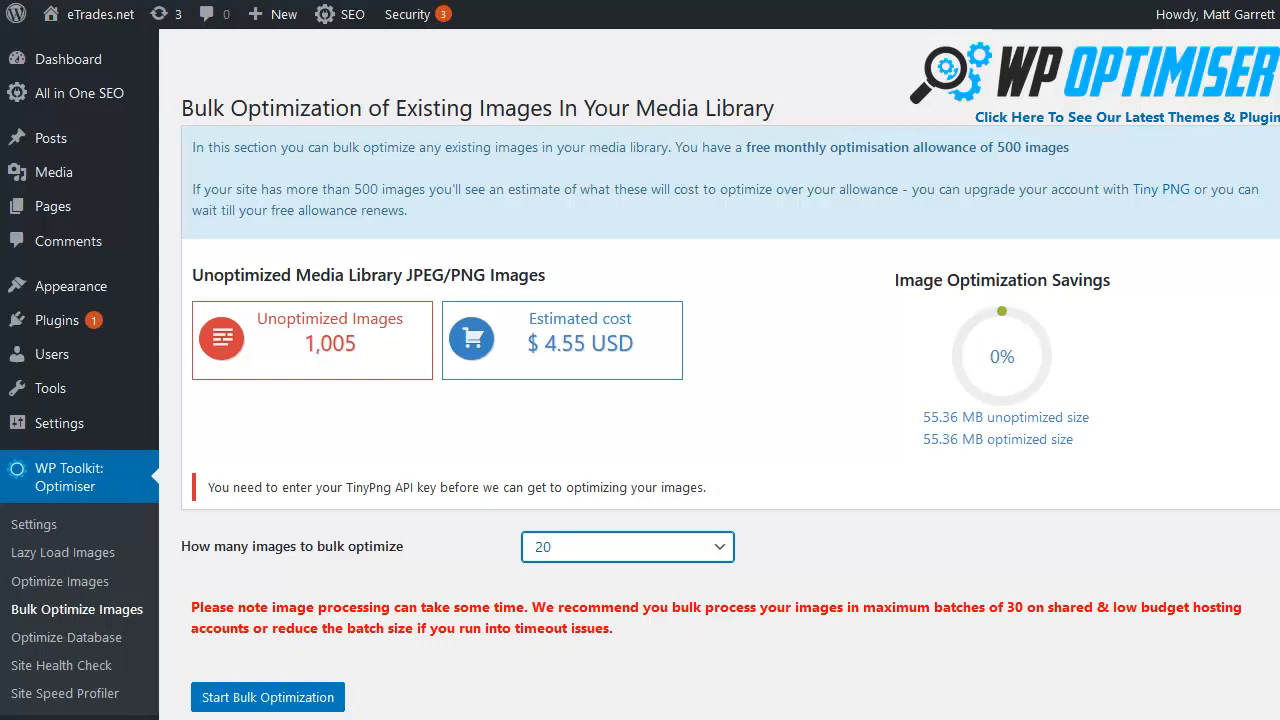
pyautogui.click(719, 549)
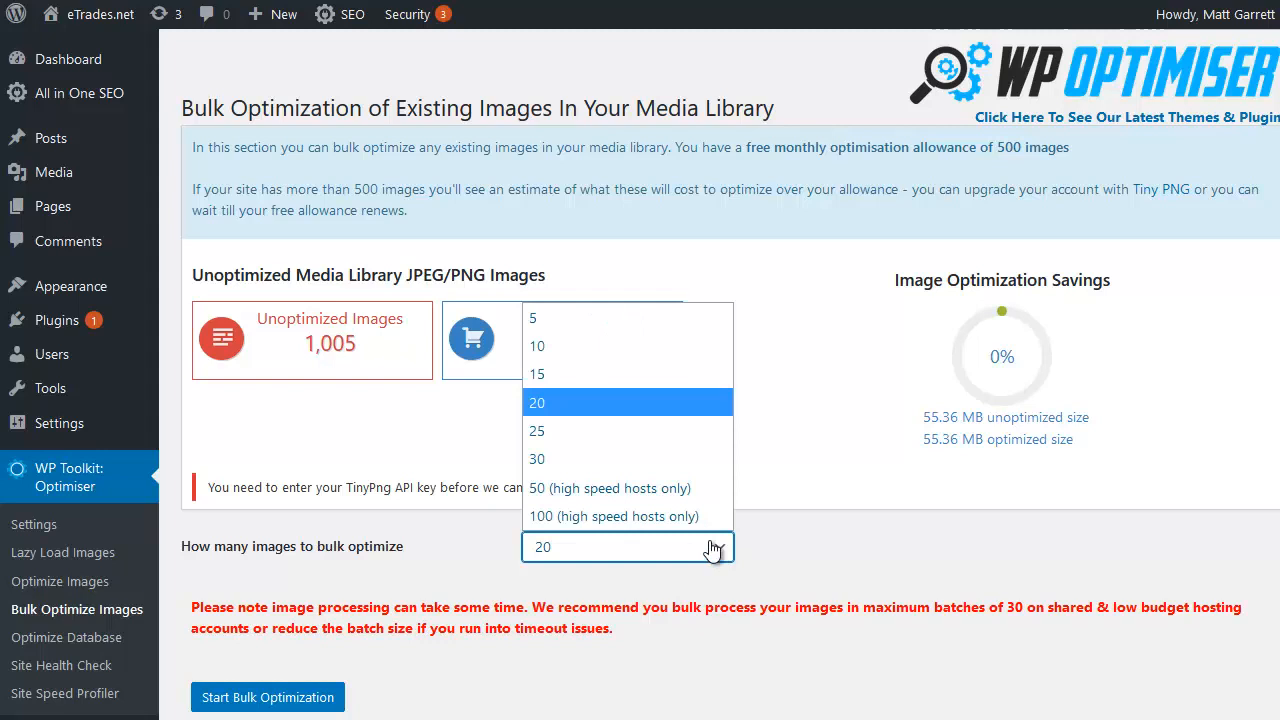
pyautogui.click(596, 432)
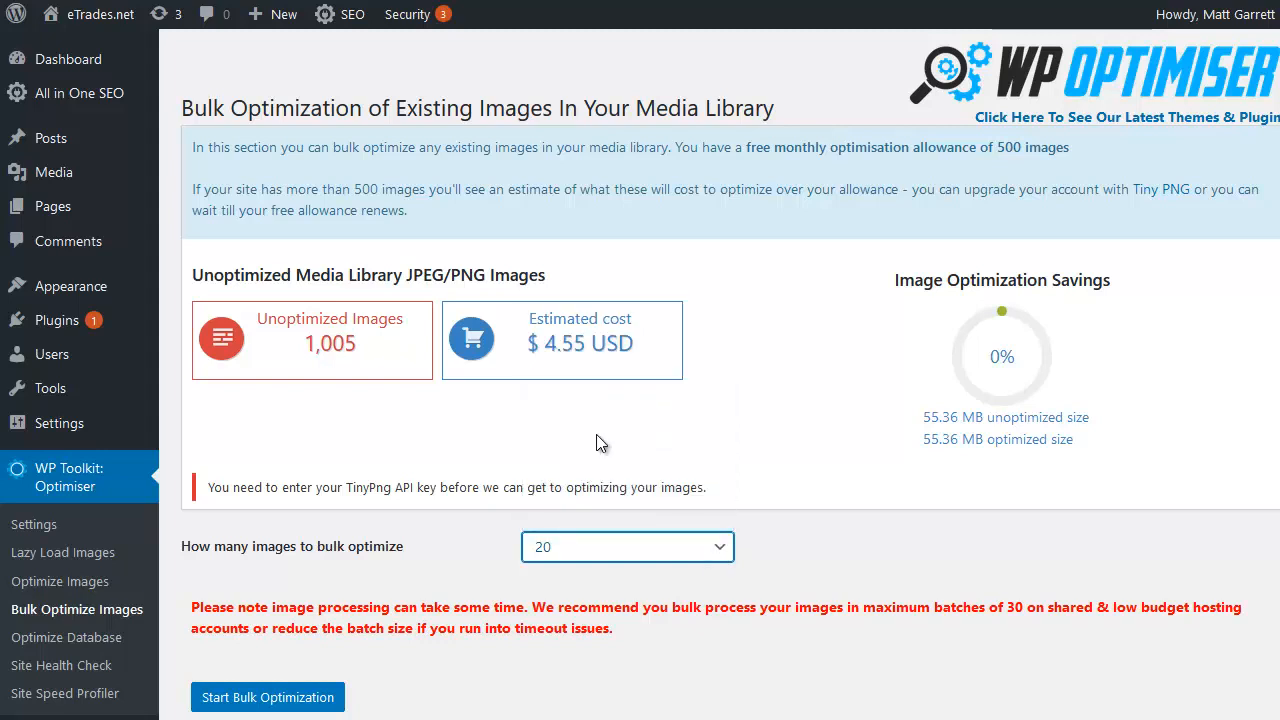
pyautogui.click(318, 697)
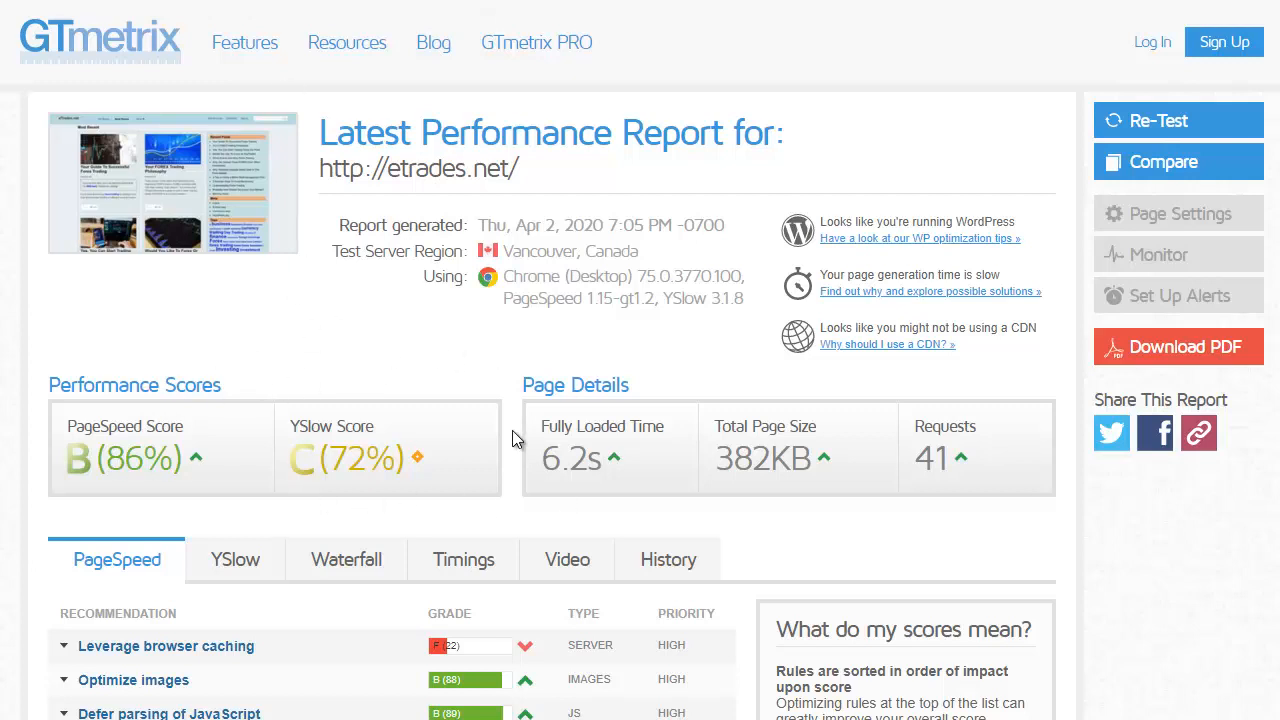
# Return to the GTmetrix start page and run another speed test of etrades.net.
pyautogui.click(340, 0)
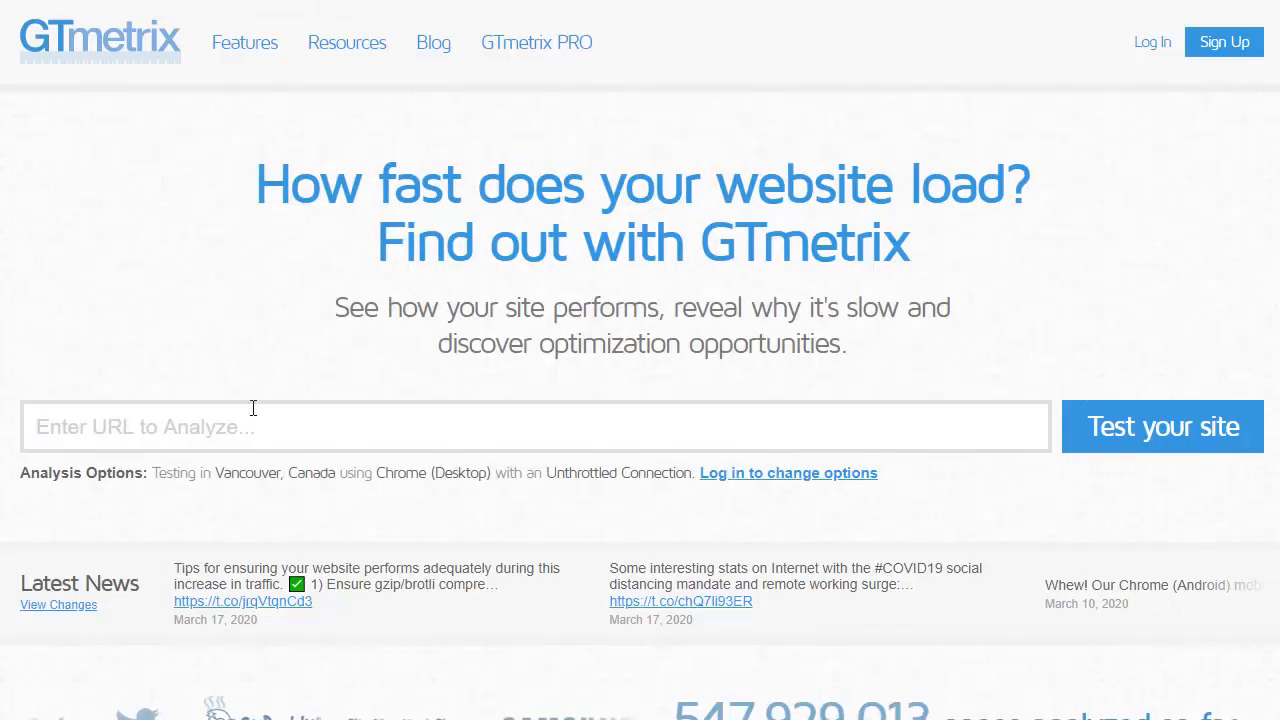
pyautogui.click(189, 423)
pyautogui.write('etrades.net')
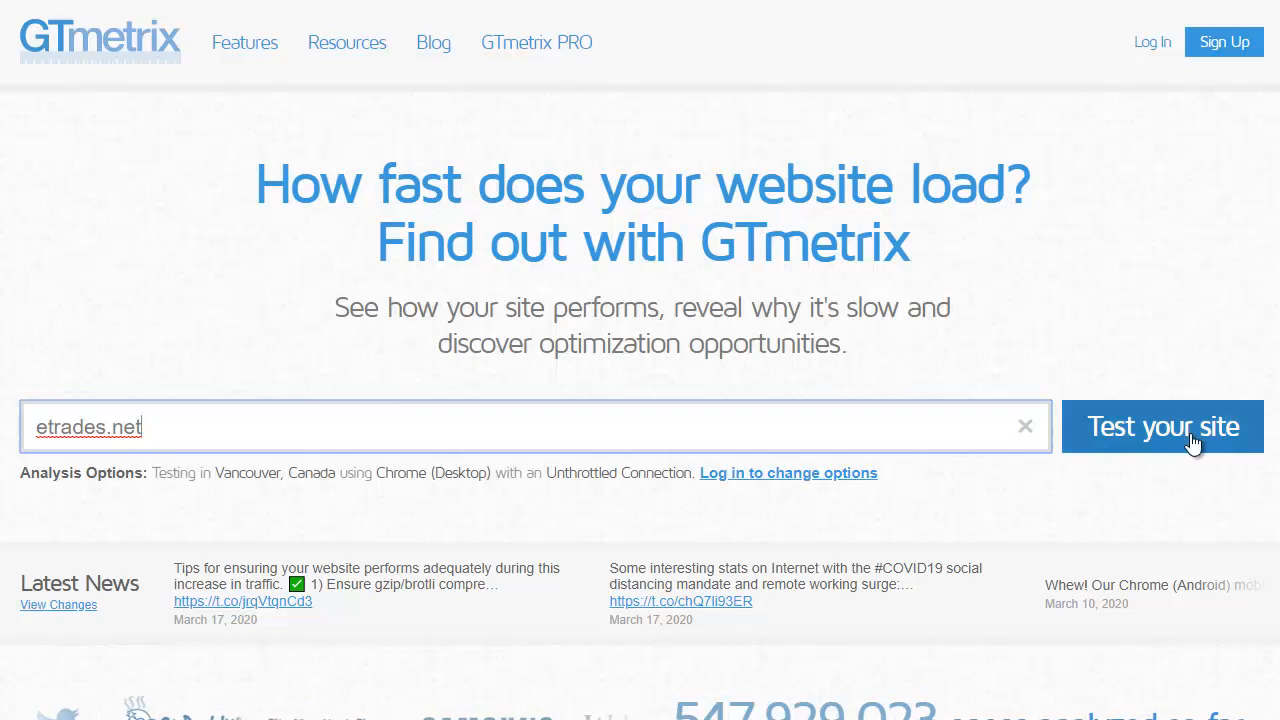
pyautogui.click(1160, 432)
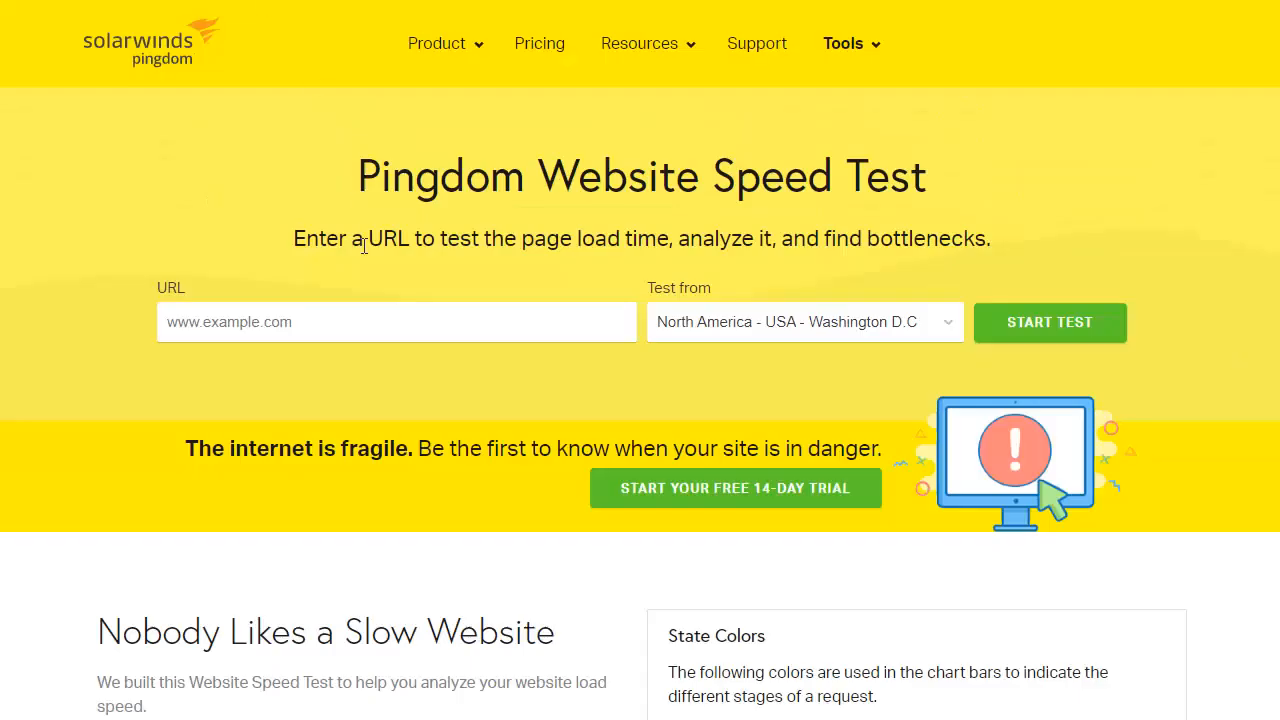
# Rerun the Pingdom speed test for etrades.net and view its results.
pyautogui.write('etrades.net')
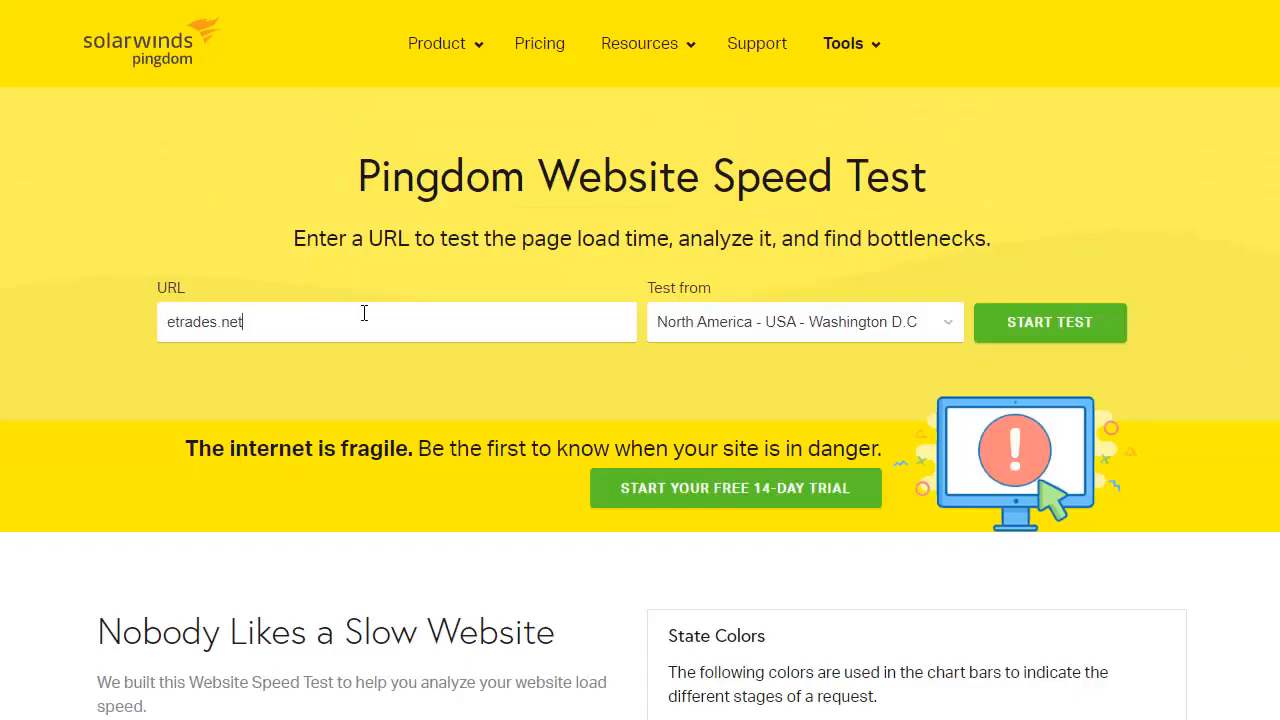
pyautogui.click(1067, 323)
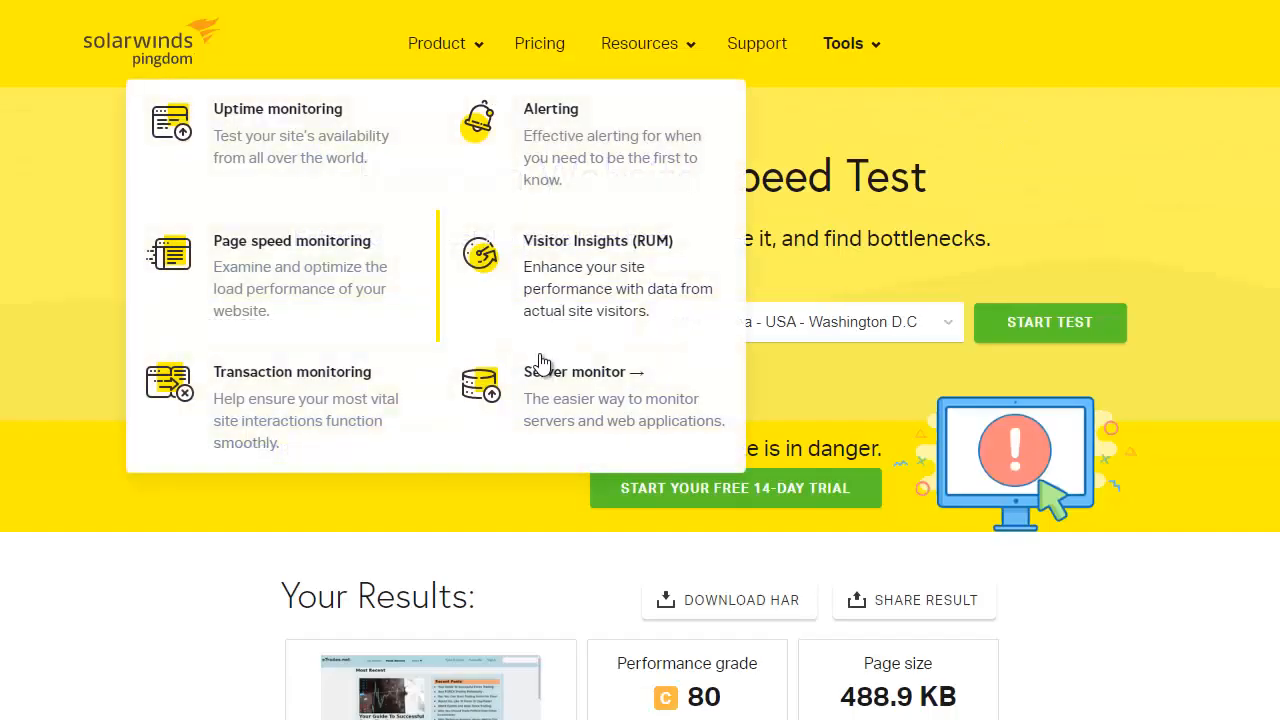
pyautogui.scroll(-2, 763, 391)
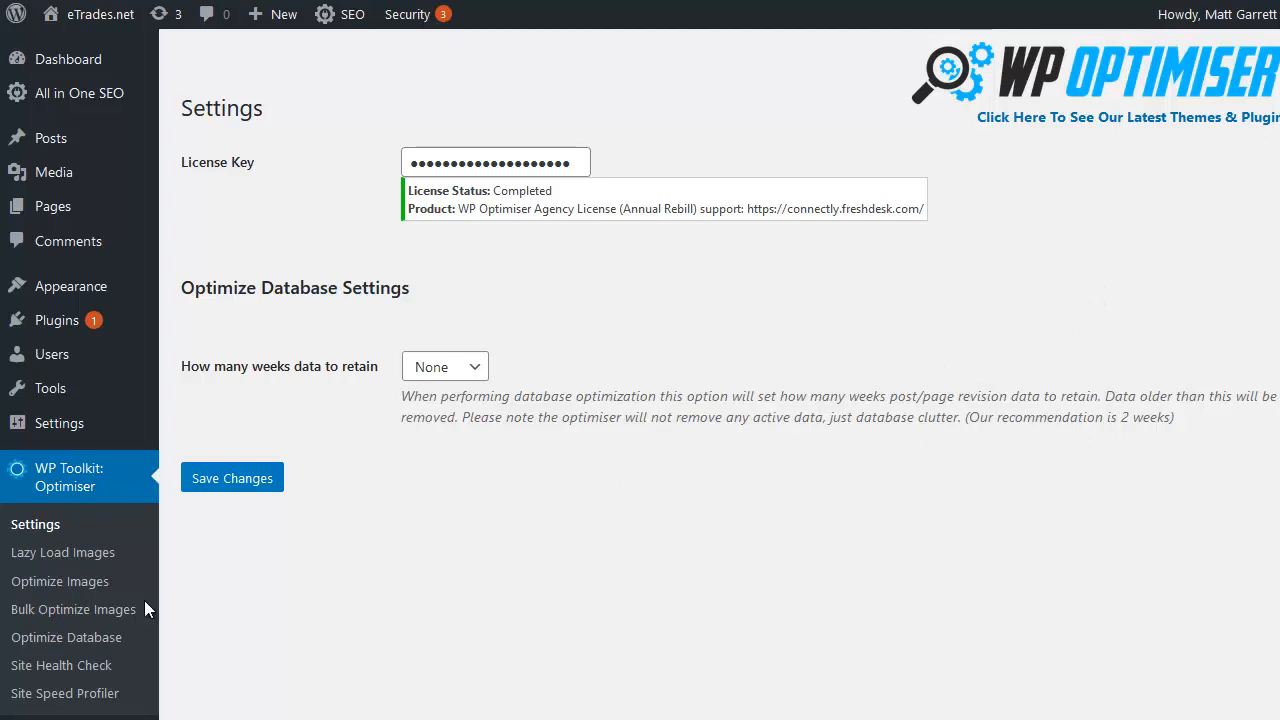
# Open the optimiser's Site Health Check page in the etrades.net WordPress admin.
pyautogui.click(47, 677)
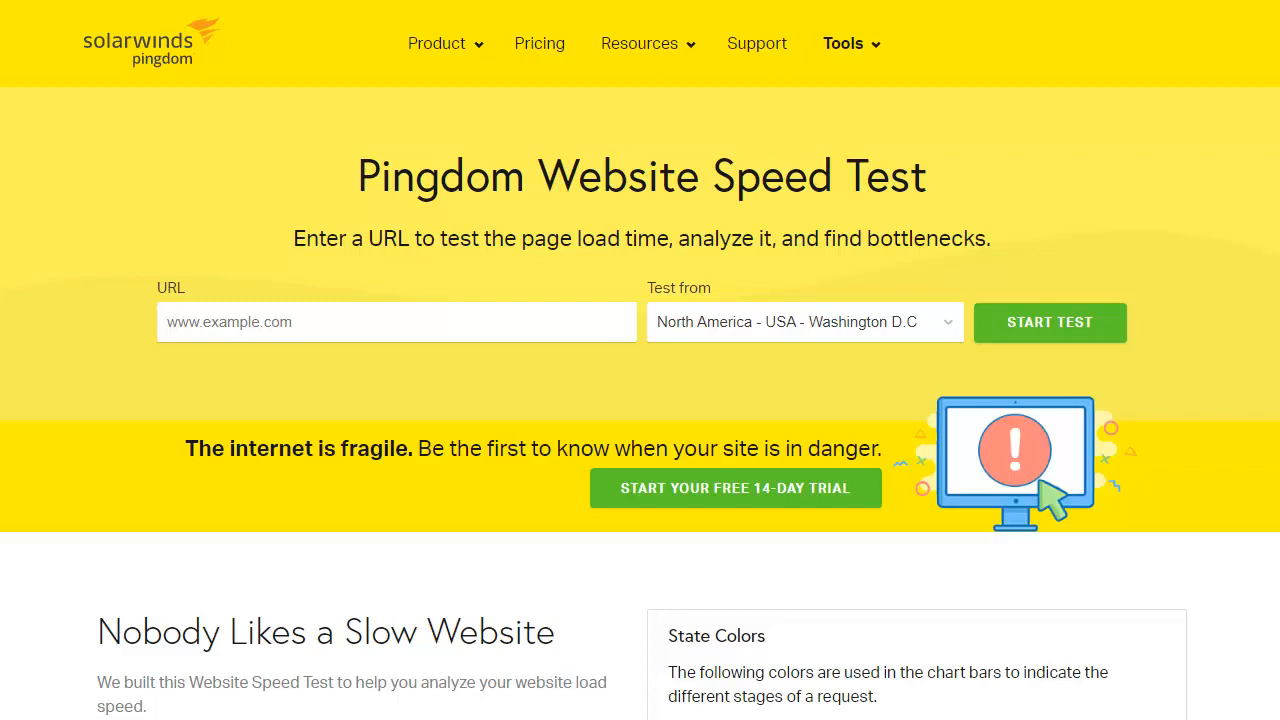
# Run speed tests of Blogtactics.com in Pingdom and GTmetrix, and view the Pingdom results.
pyautogui.click(428, 316)
pyautogui.write('Blogtactics.com')
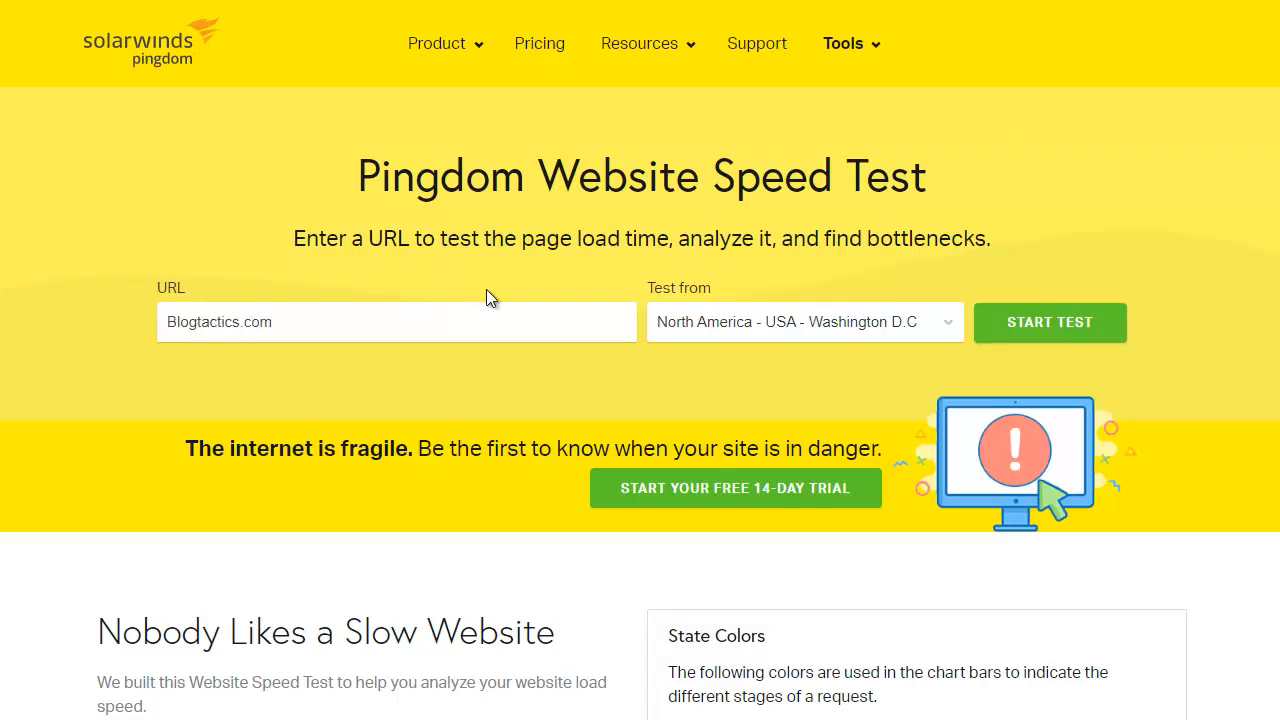
pyautogui.click(1045, 333)
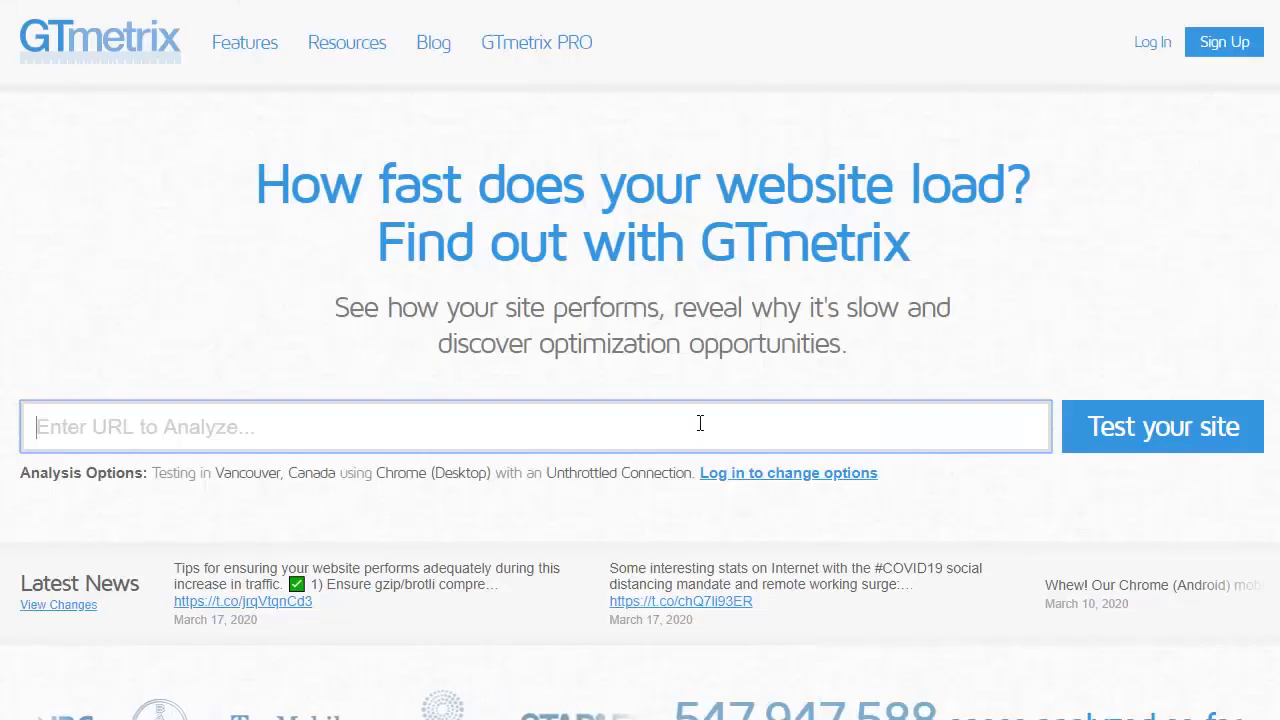
pyautogui.write('Blogtactics.com')
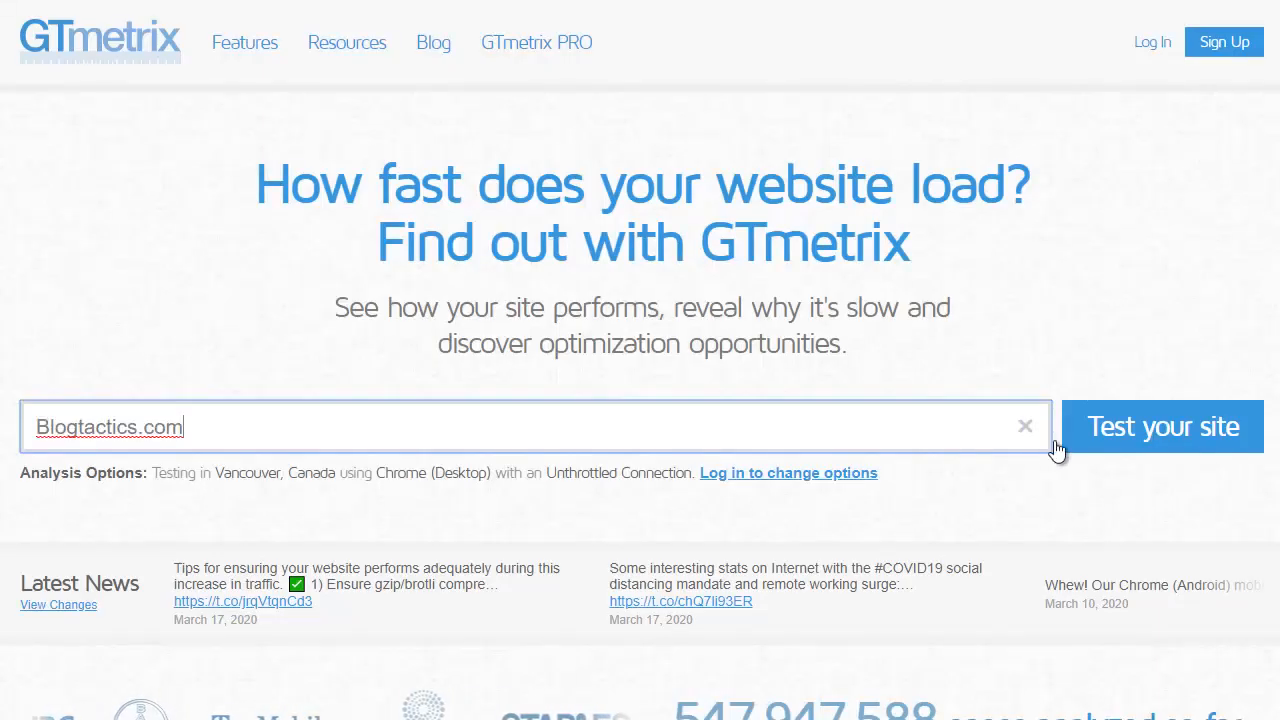
pyautogui.click(1170, 437)
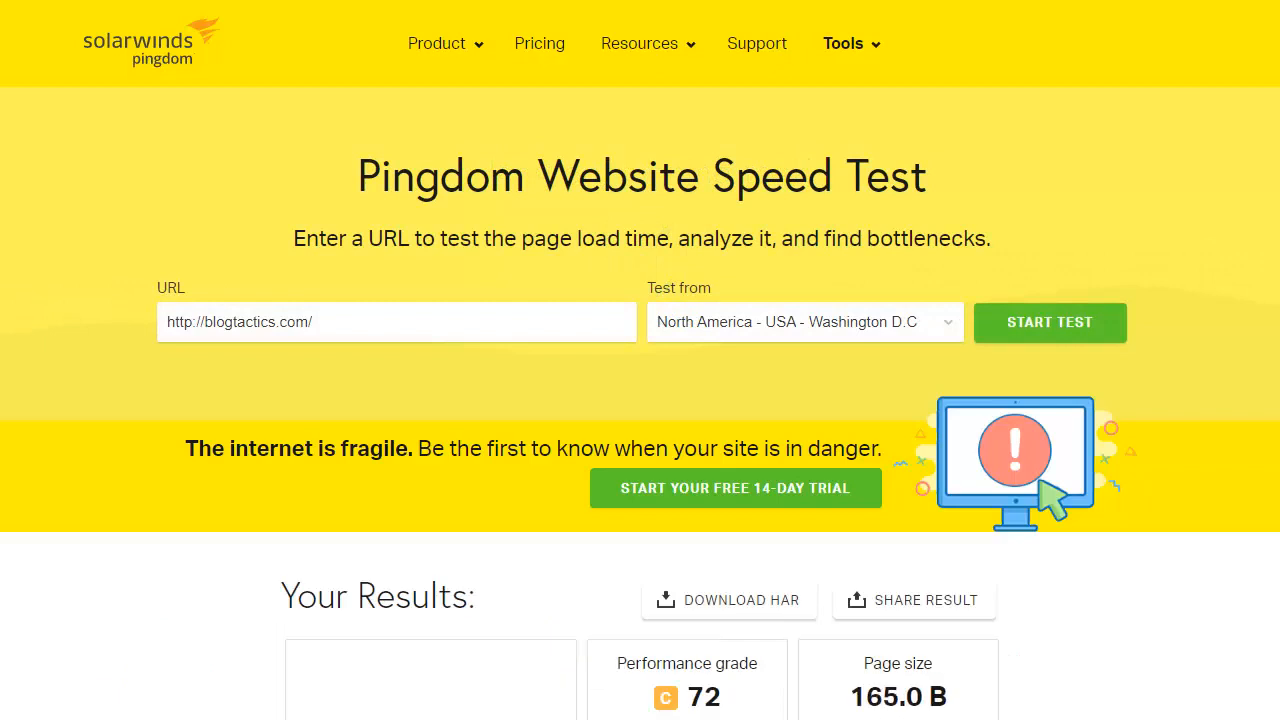
pyautogui.scroll(-3, 775, 624)
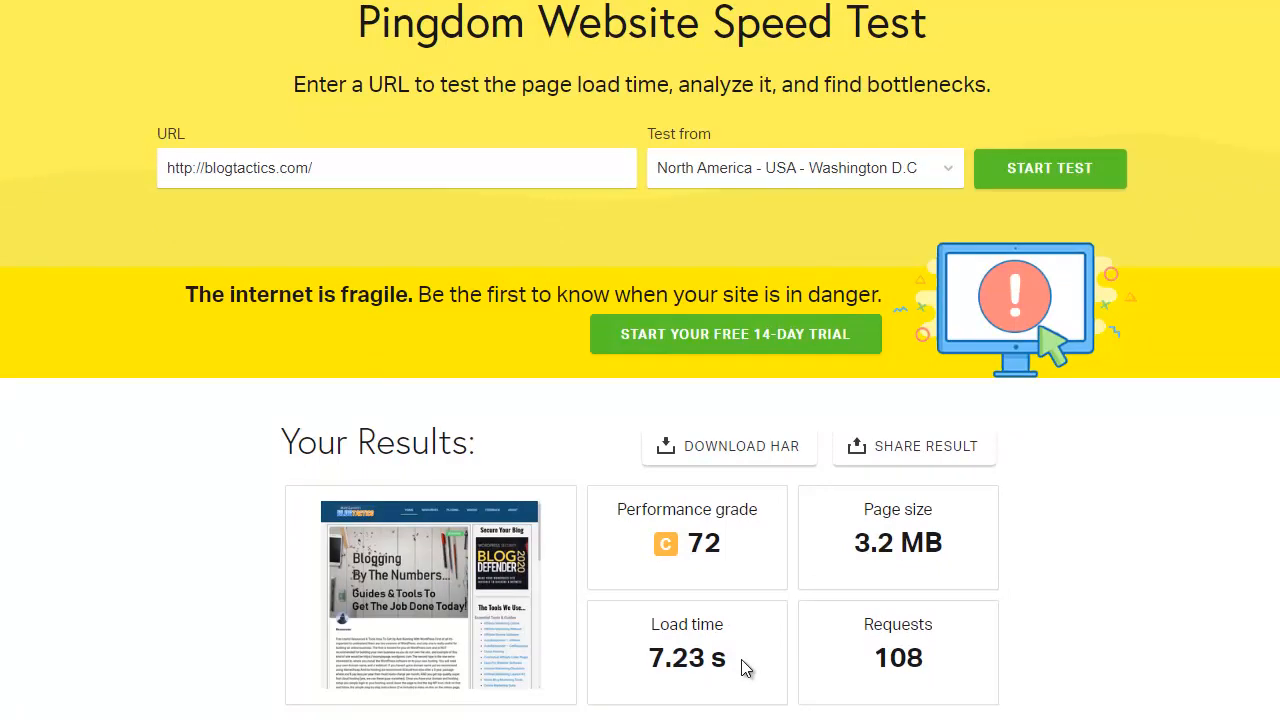
# Open the optimiser's Lazy Load Images, Optimize Images and Bulk Optimize Images pages for BlogTactics.com in separate browser tabs.
pyautogui.click(686, 0)
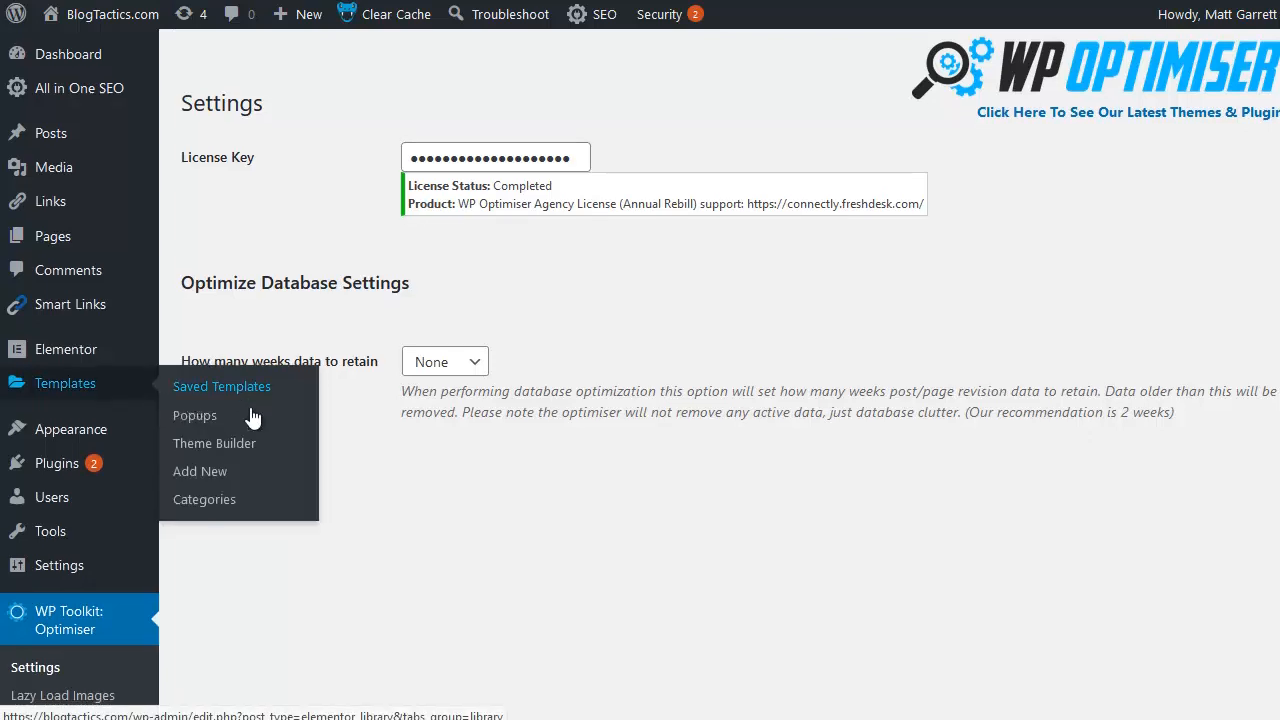
pyautogui.scroll(-2, 152, 445)
pyautogui.rightClick(78, 494)
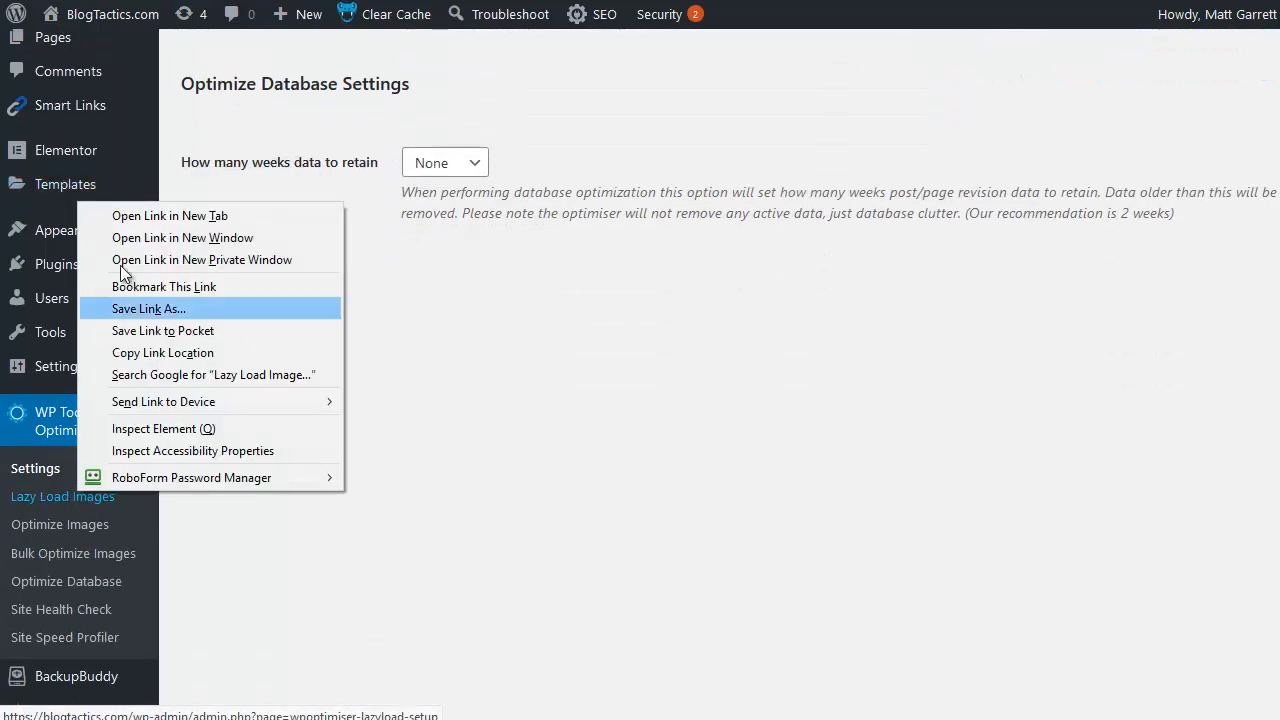
pyautogui.click(152, 219)
pyautogui.rightClick(74, 524)
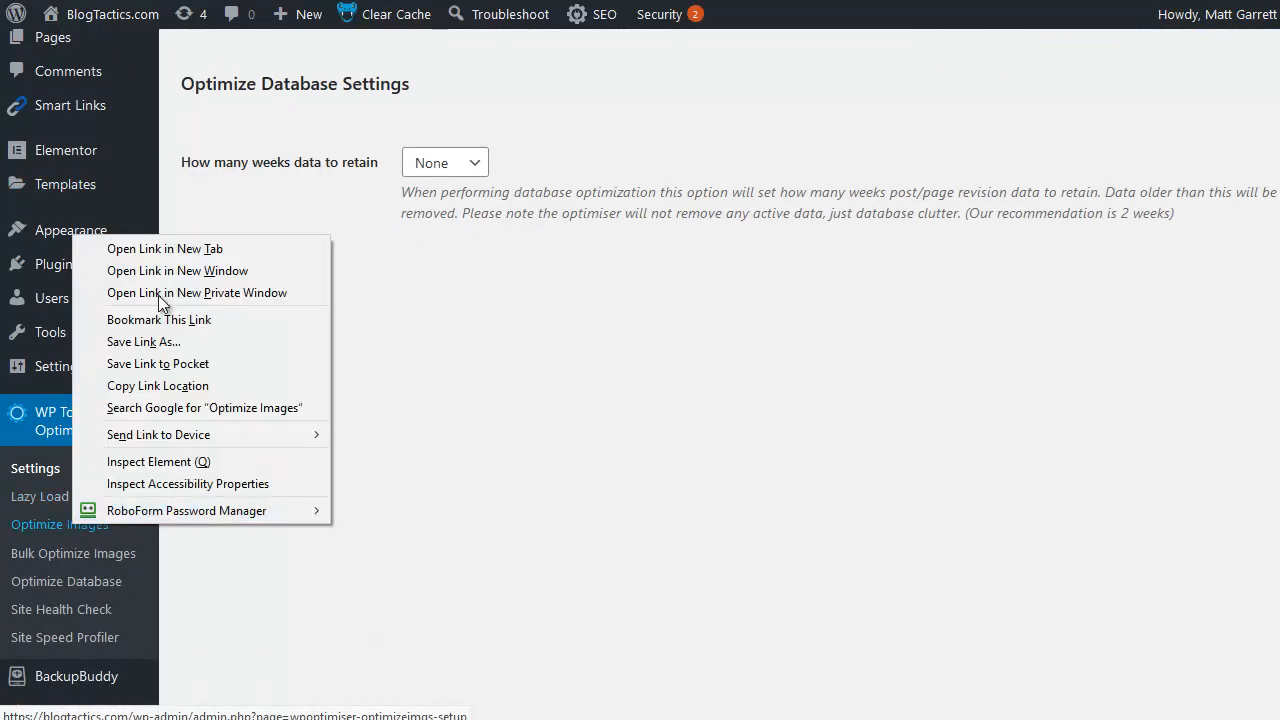
pyautogui.click(167, 253)
pyautogui.rightClick(96, 558)
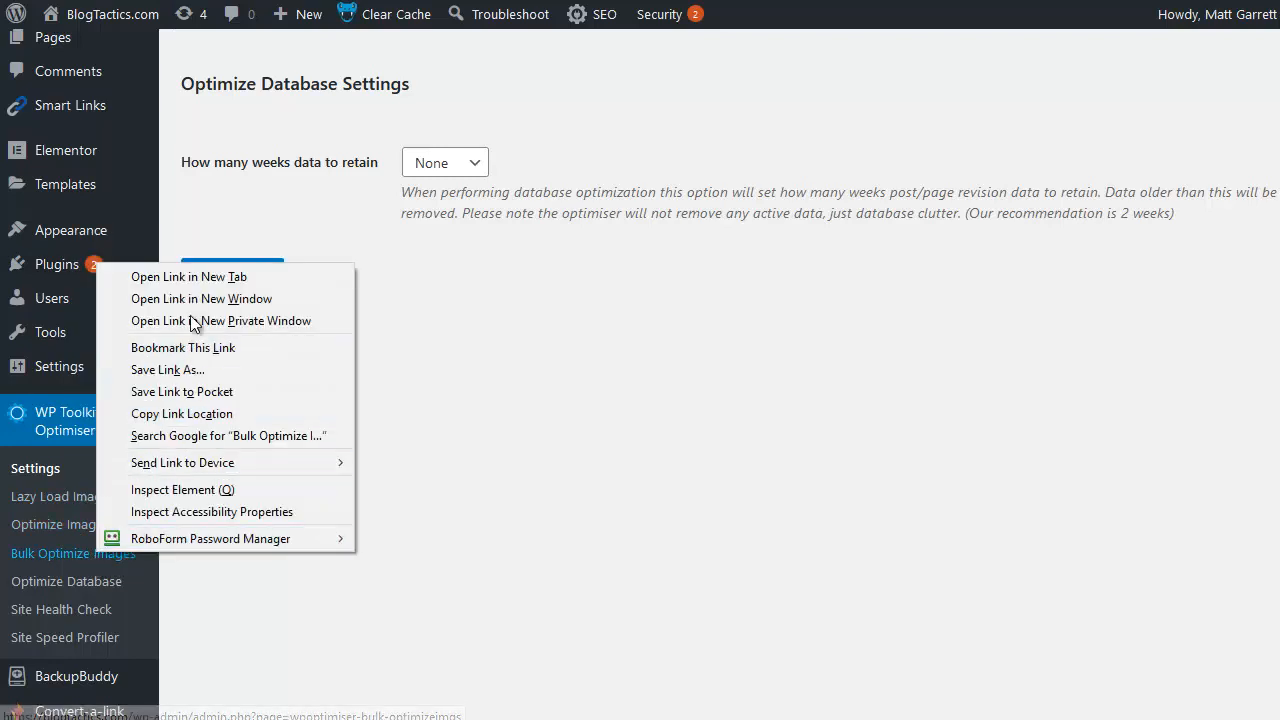
pyautogui.click(200, 277)
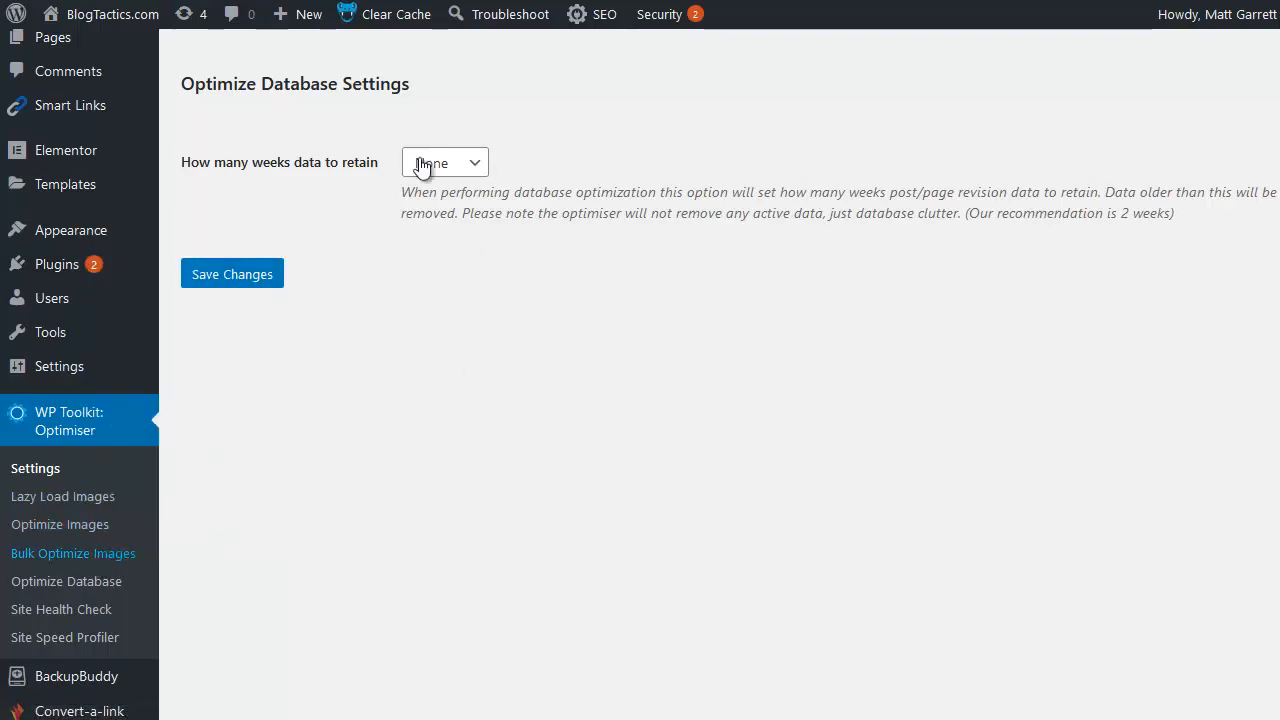
# Activate Lazy Load Images for BlogTactics.com, save the change, and go to the Optimize Images page.
pyautogui.hotkey('ctrl', 'Tab')
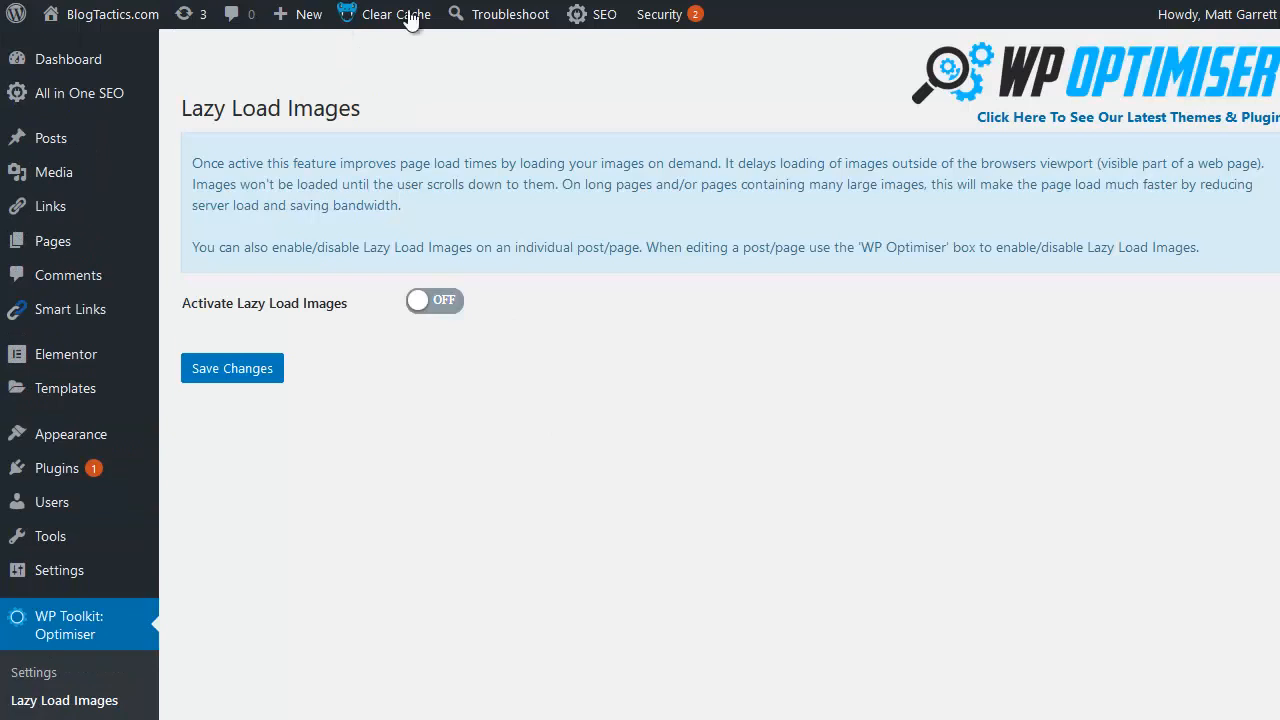
pyautogui.click(450, 303)
pyautogui.click(235, 369)
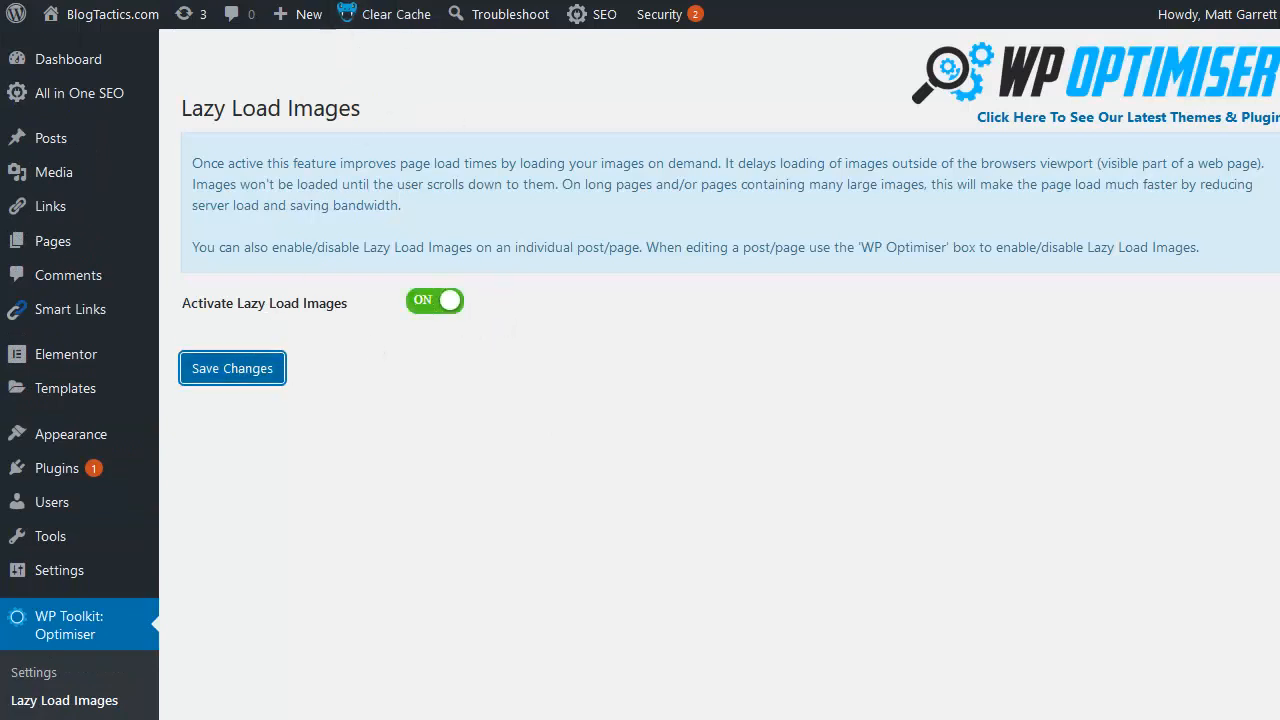
pyautogui.hotkey('ctrl', 'Tab')
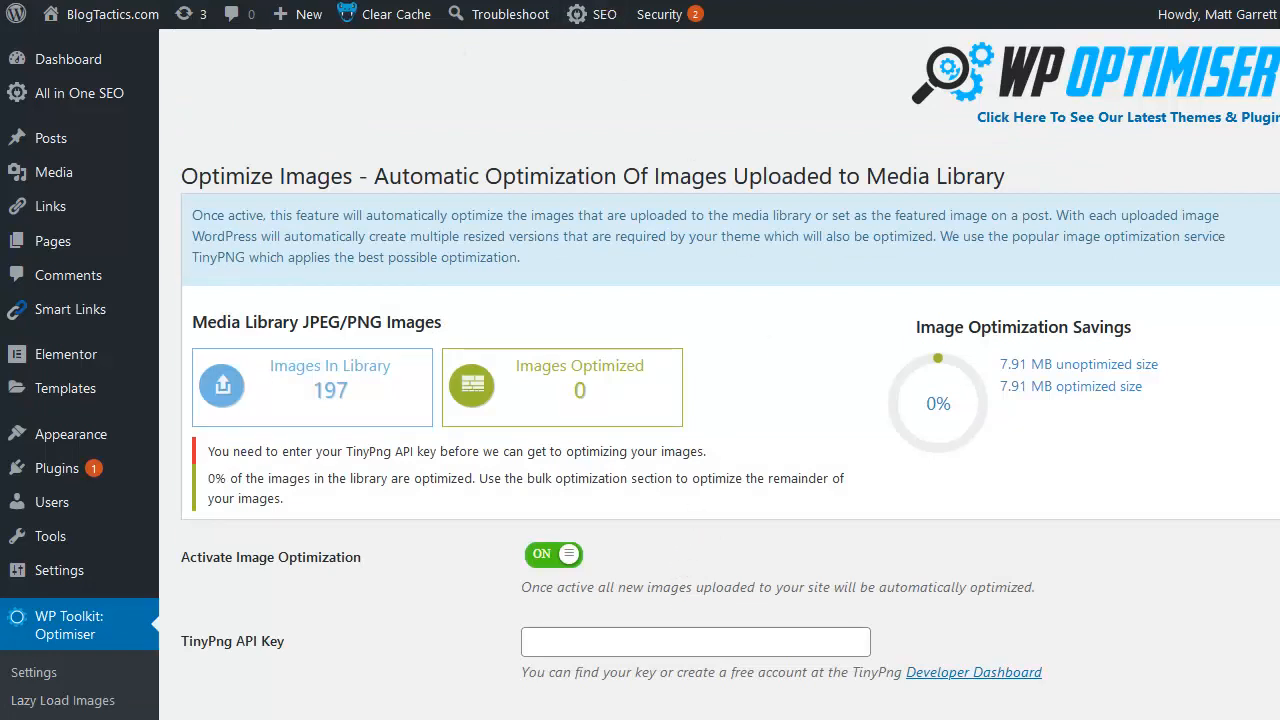
pyautogui.hotkey('ctrl', 'Tab')
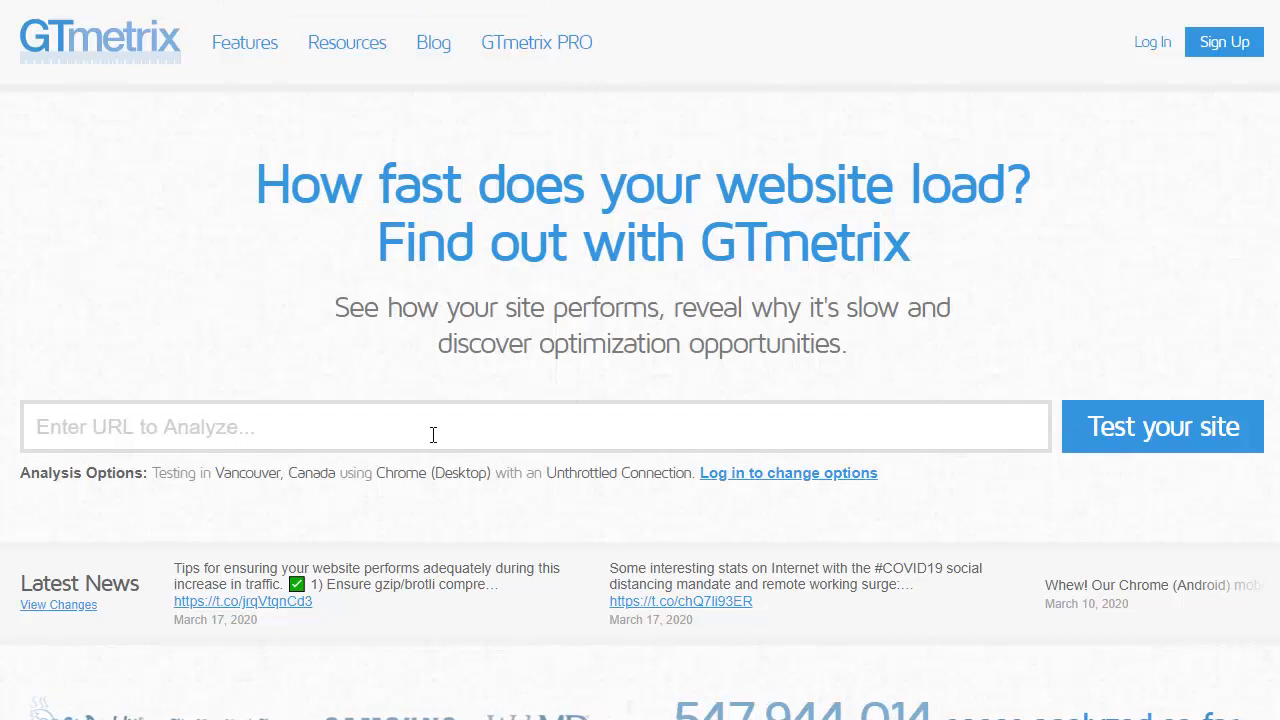
# Run a GTmetrix speed test of Blogtactics.com.
pyautogui.click(434, 423)
pyautogui.write('Blogtactics.com')
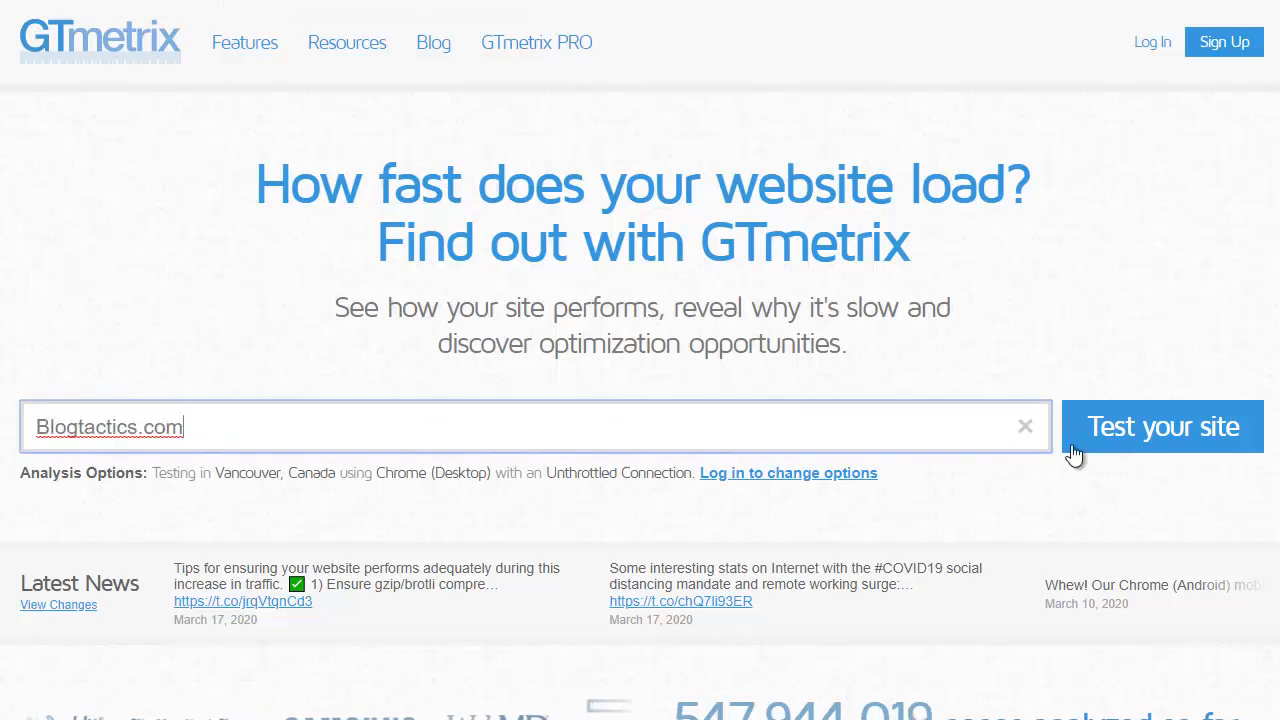
pyautogui.click(1154, 430)
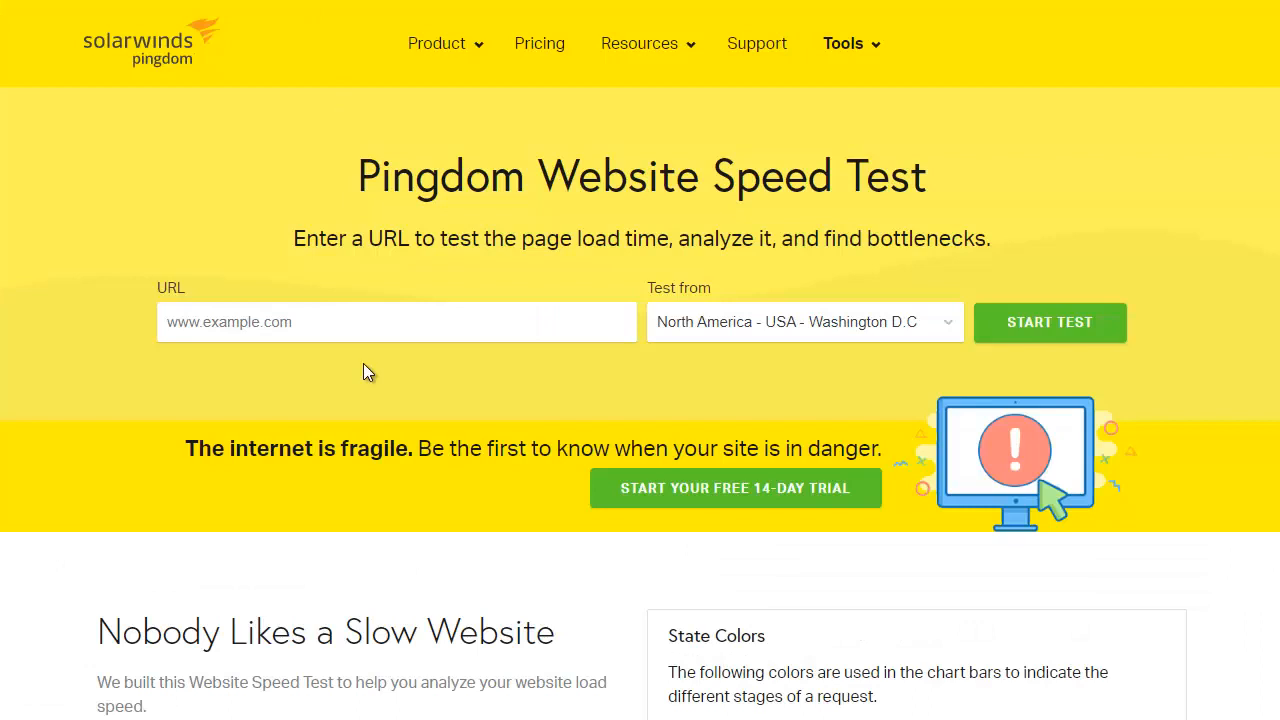
# Run a Pingdom speed test of Blogtactics.com from Washington D.C. and view its results.
pyautogui.click(366, 323)
pyautogui.write('Blogtactics.com')
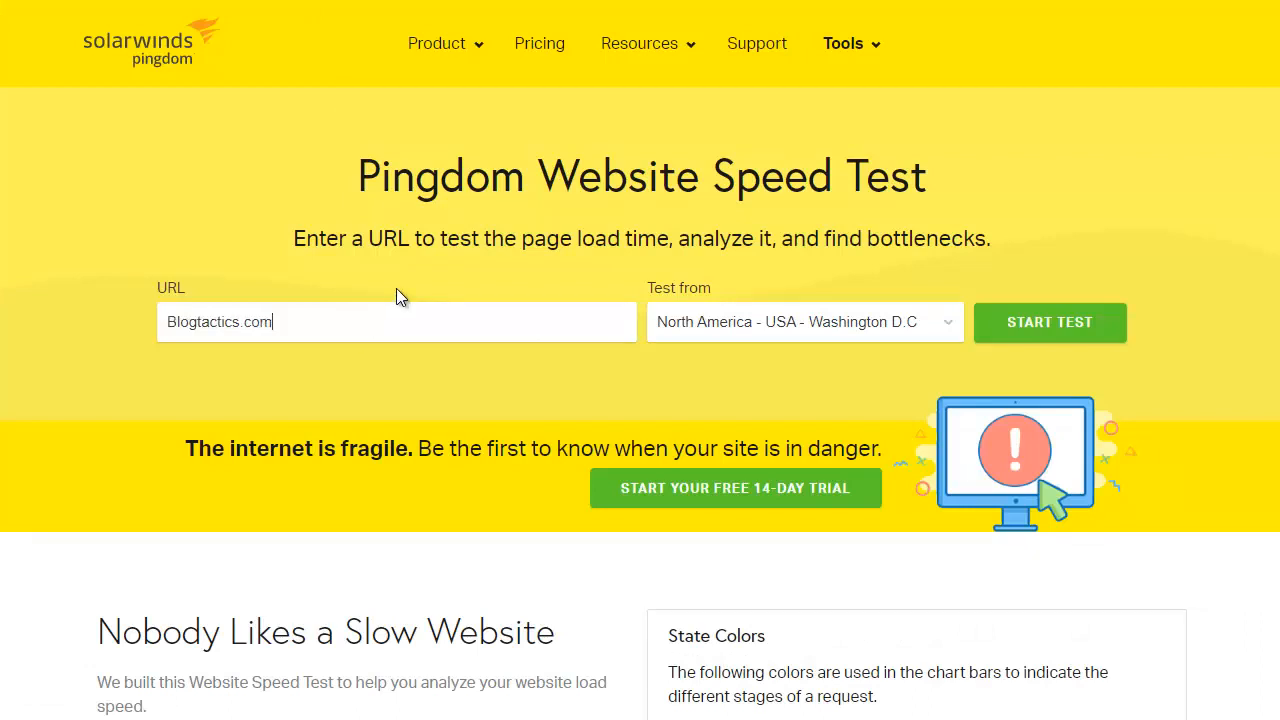
pyautogui.click(1028, 325)
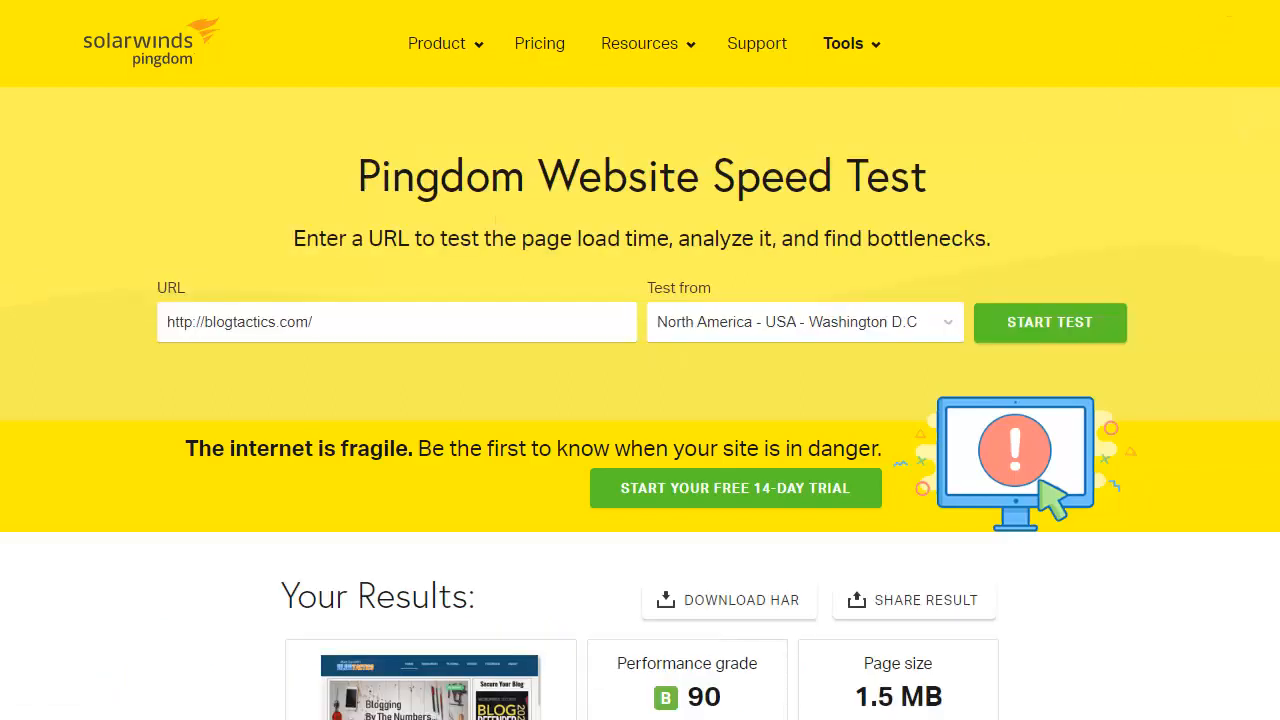
pyautogui.scroll(-2, 640, 360)
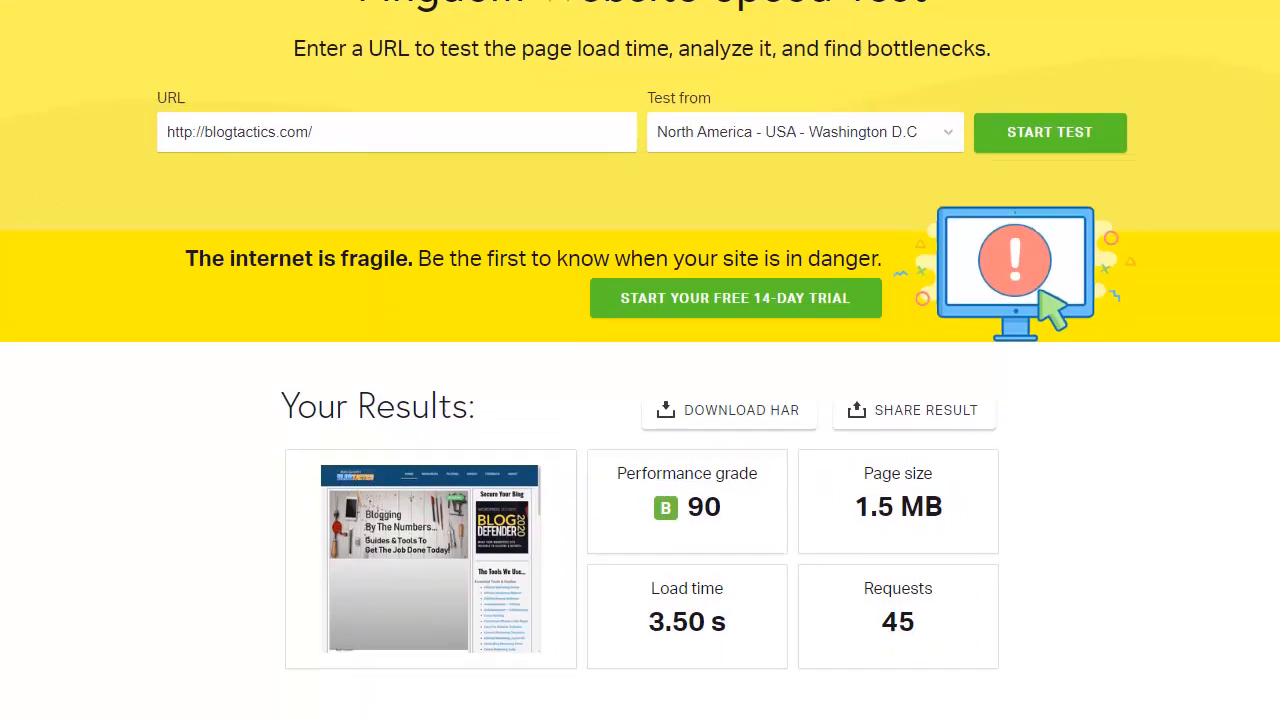
pyautogui.scroll(1, 640, 360)
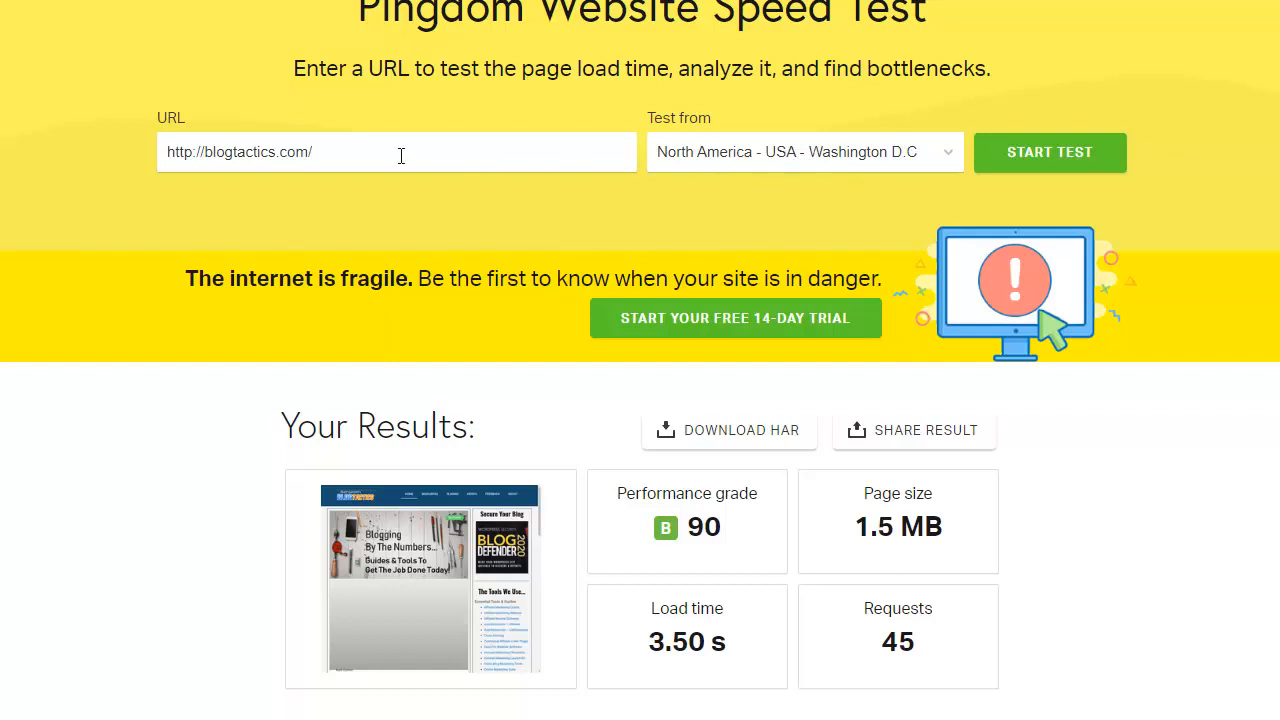
# Rerun the Pingdom test of Blogtactics.com from Europe - United Kingdom - London.
pyautogui.click(740, 162)
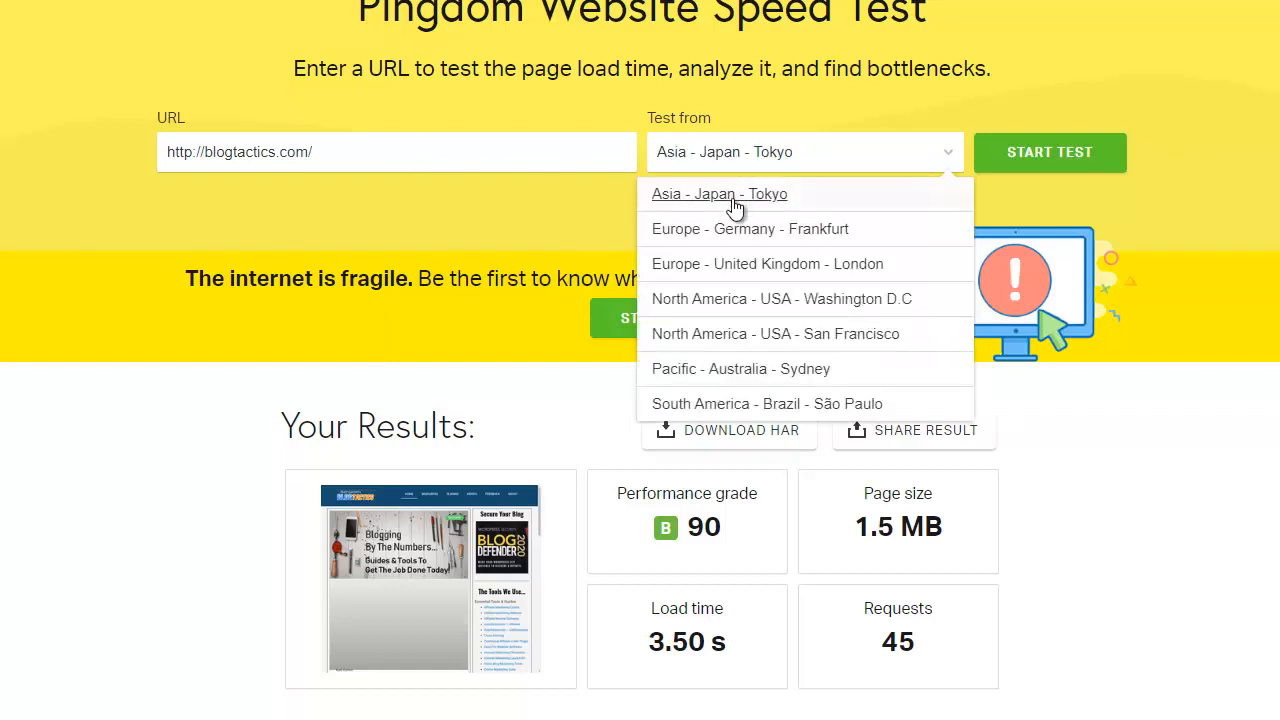
pyautogui.click(741, 266)
pyautogui.click(1046, 158)
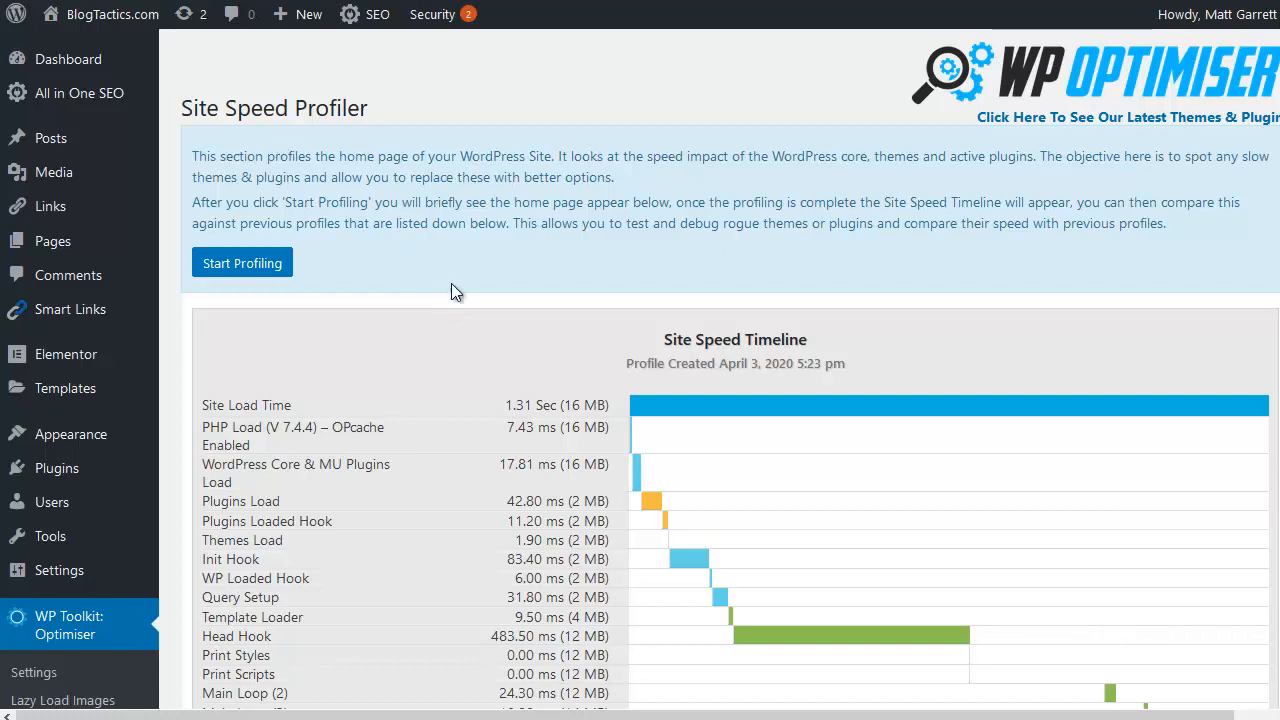
# Examine the Site Speed Profiler's timeline, site speed breakdown and plugin speed impact for BlogTactics.com.
pyautogui.scroll(-3, 421, 370)
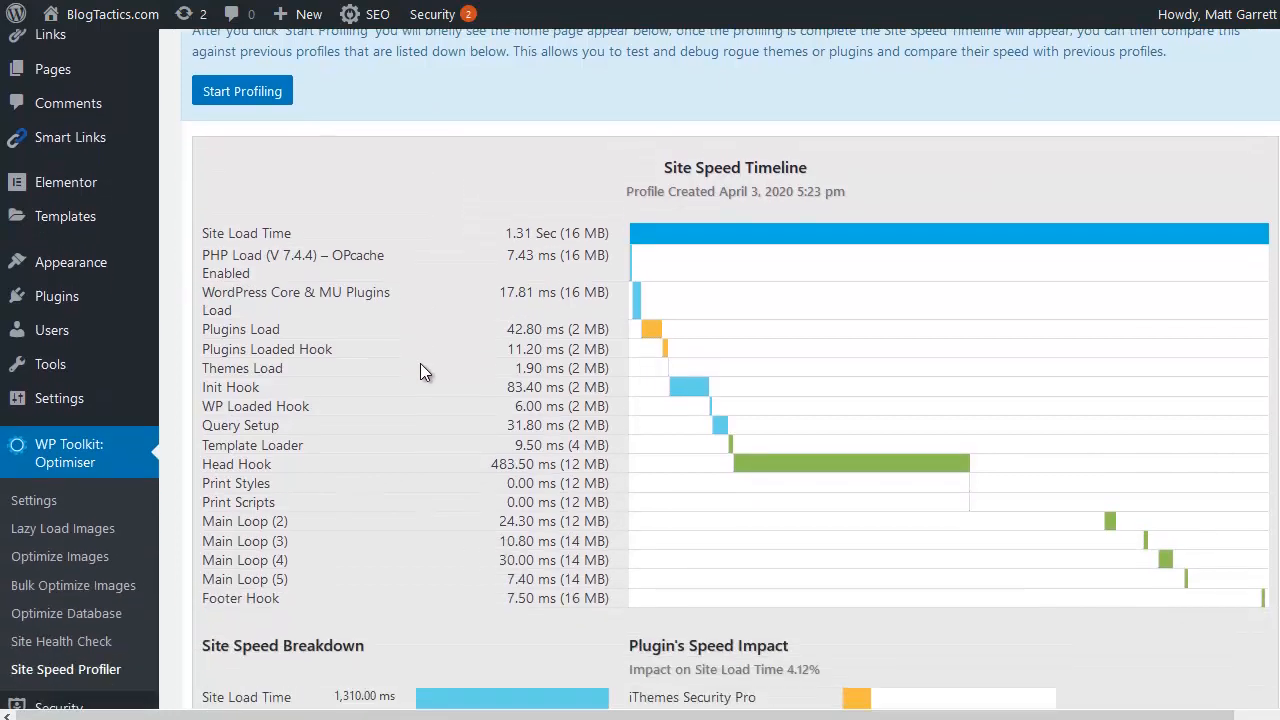
pyautogui.scroll(-1, 420, 372)
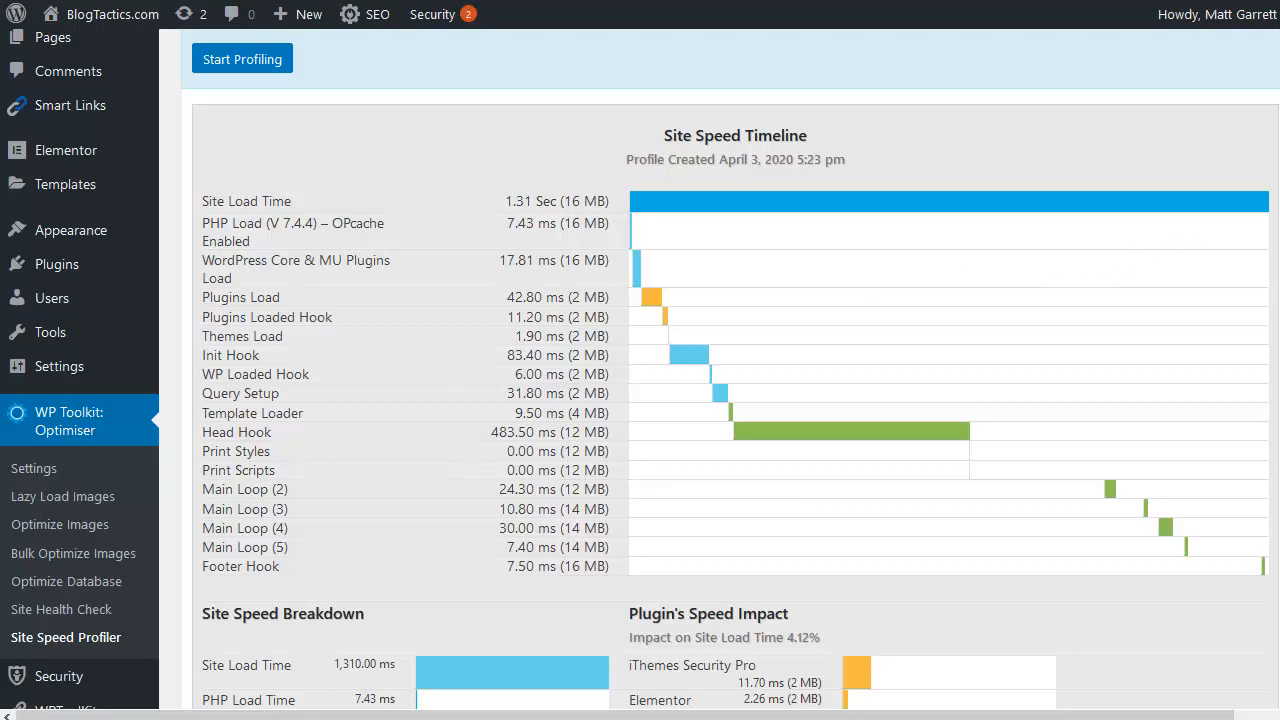
pyautogui.scroll(-1, 420, 372)
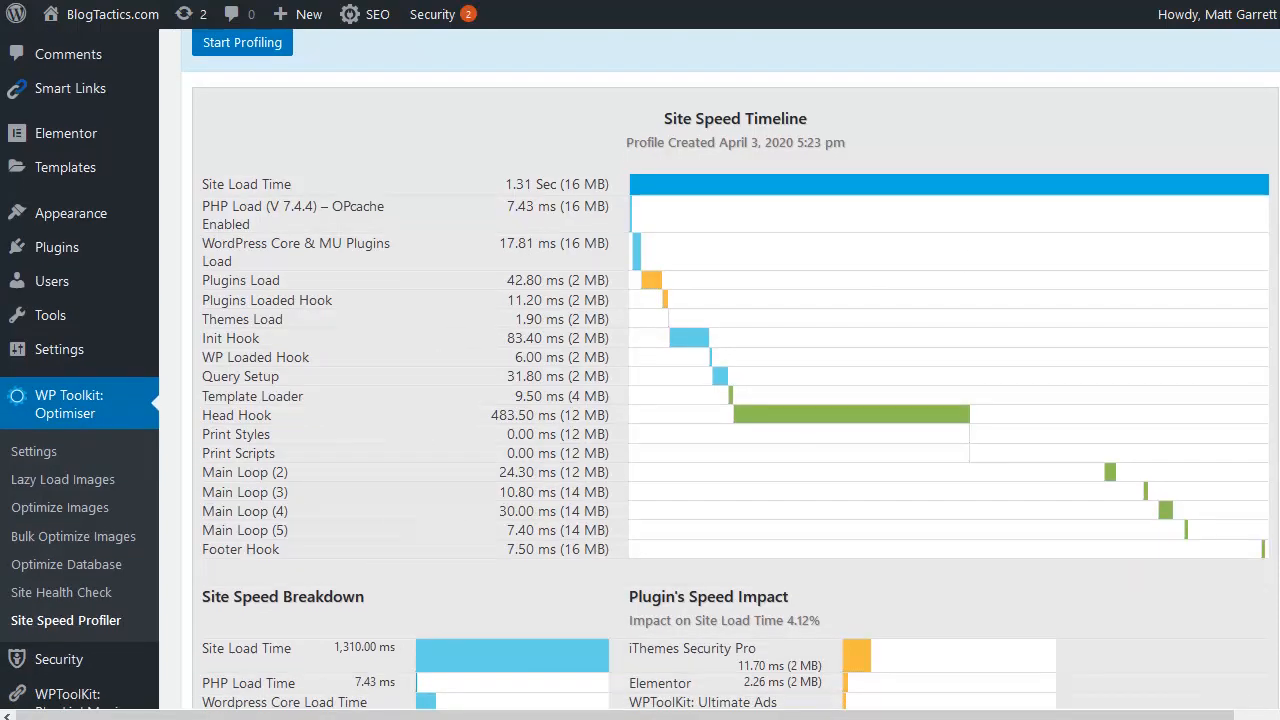
pyautogui.scroll(-2, 640, 370)
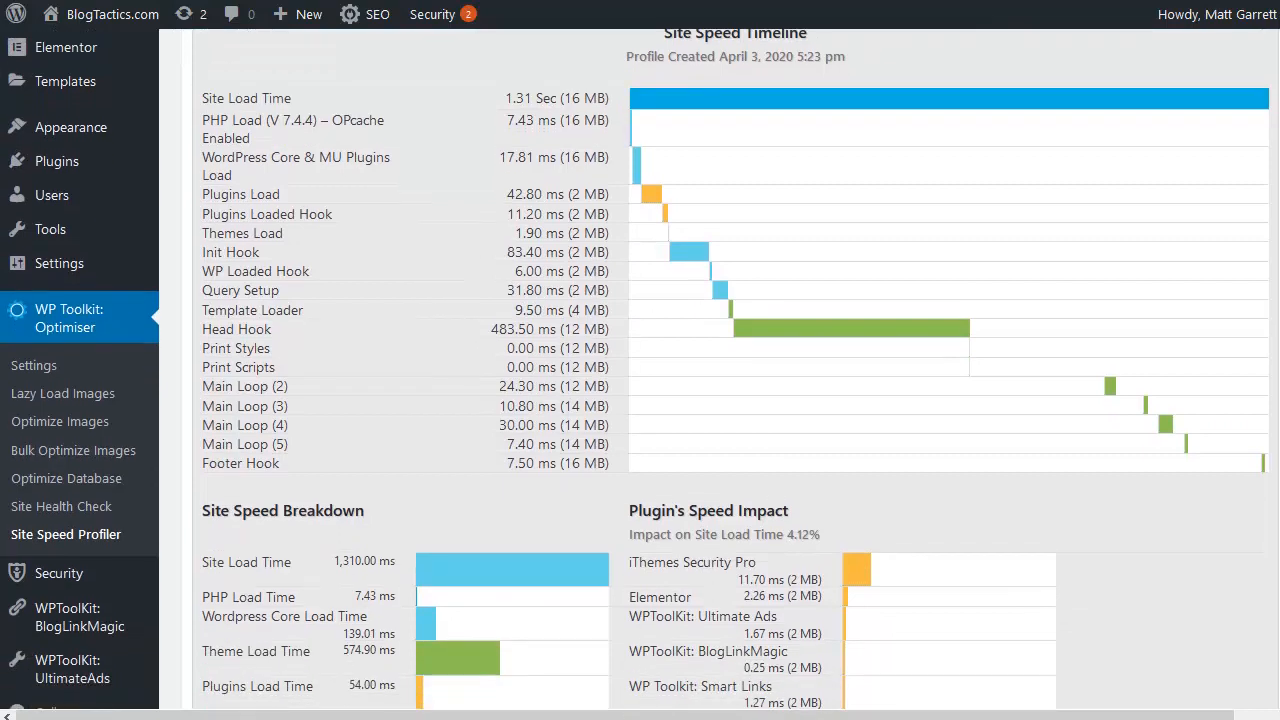
pyautogui.scroll(-3, 640, 370)
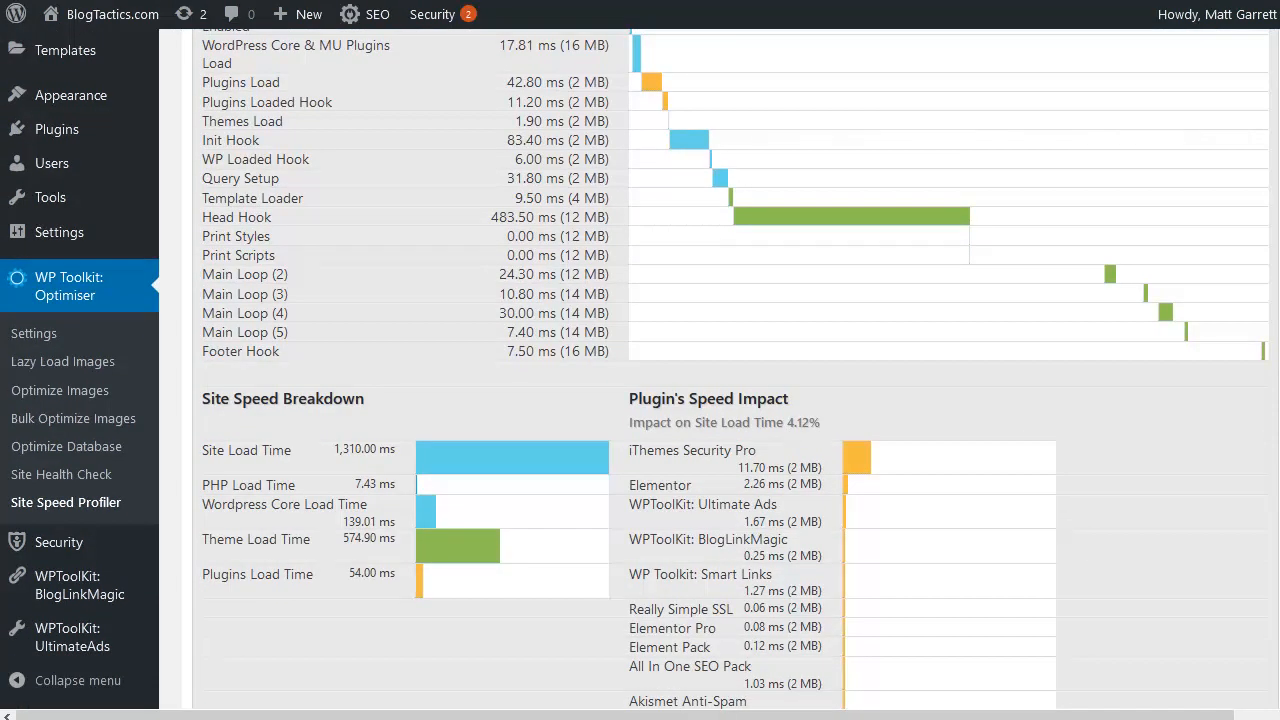
pyautogui.scroll(-3, 640, 370)
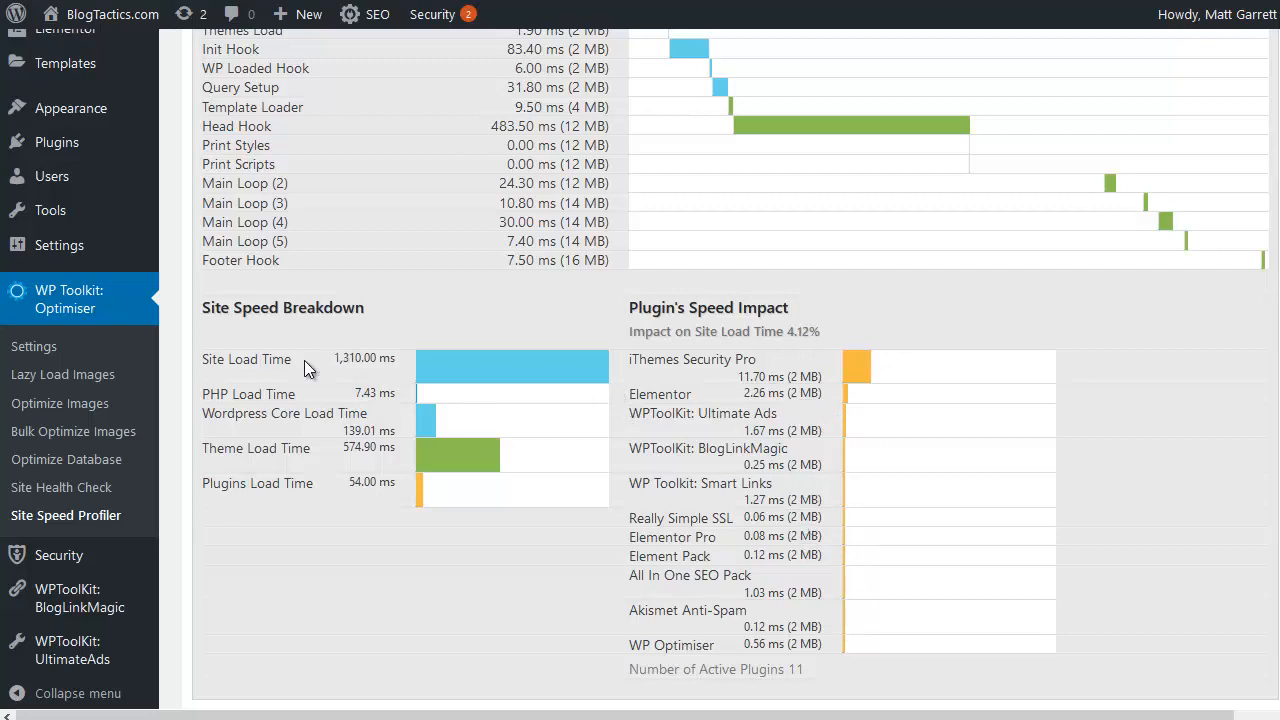
pyautogui.scroll(3, 372, 345)
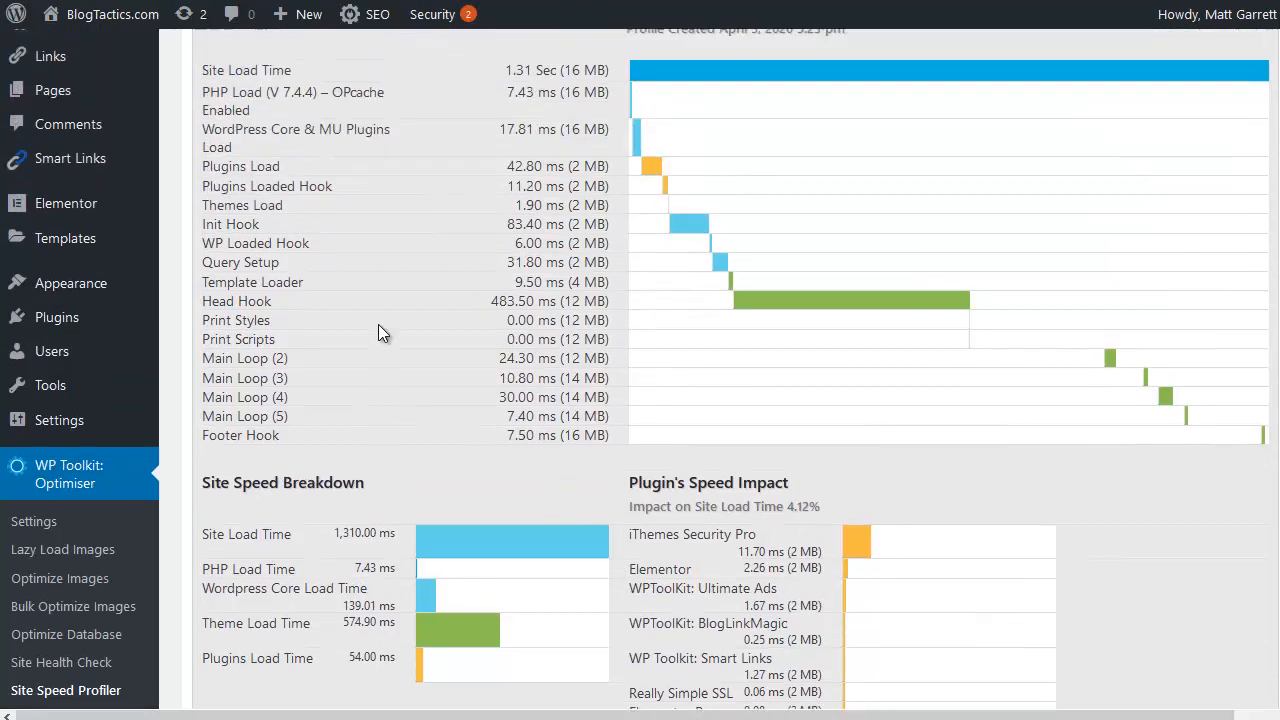